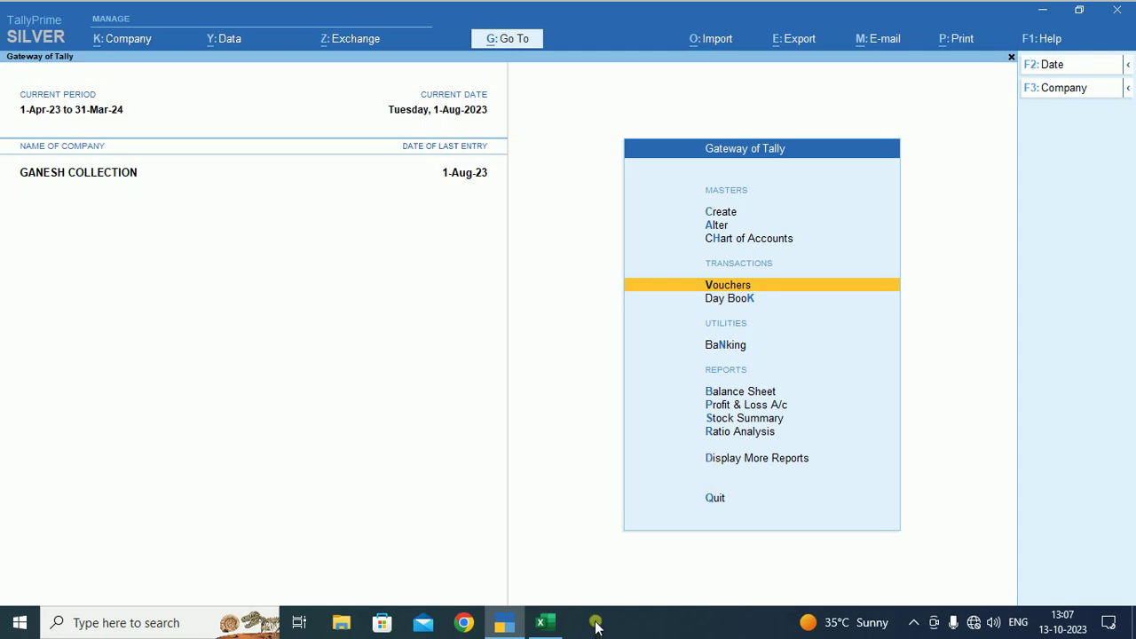
Step: Switch to the blank Excel workbook and enter BUYER in D4 with BILL TO below it in D5
left_click(547, 624)
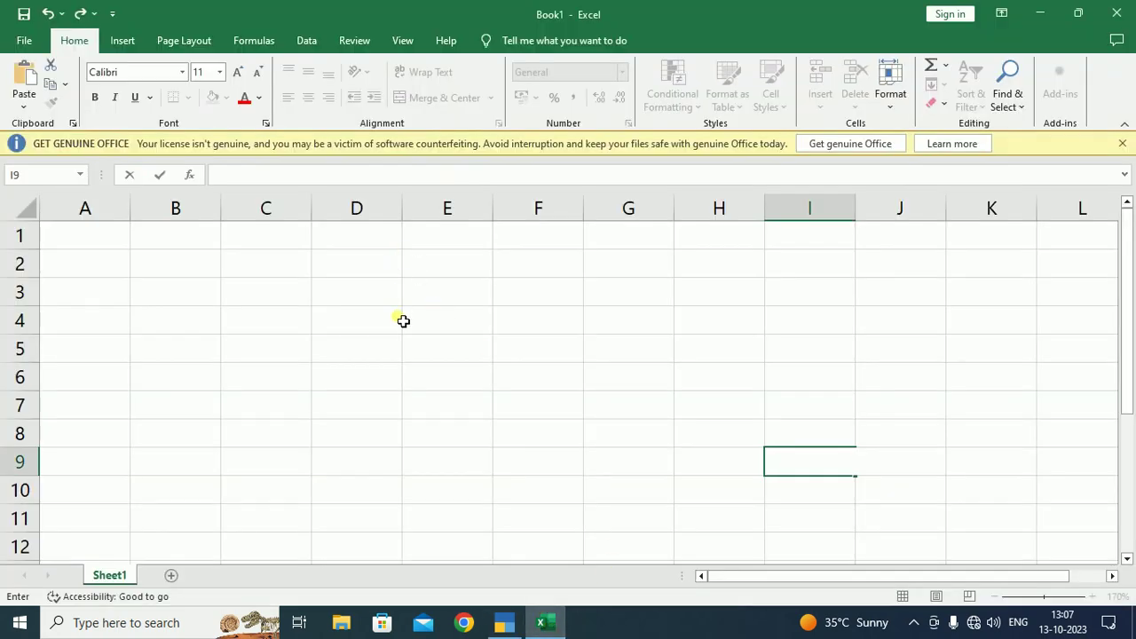
left_click(402, 320)
type("BUYER")
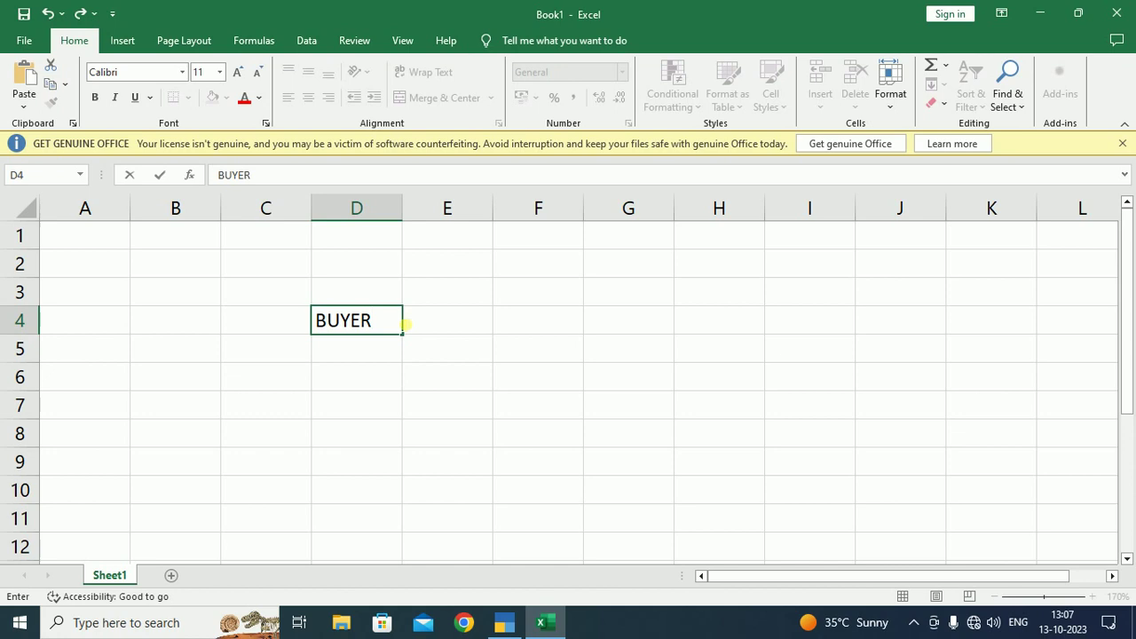
key("Return")
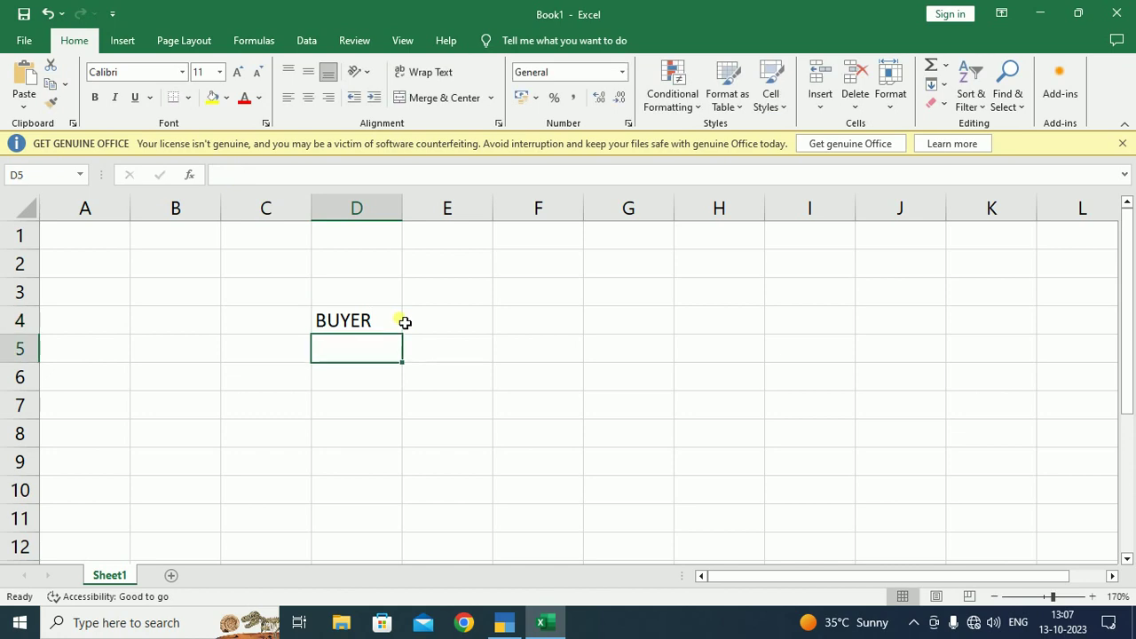
type("BILL TO")
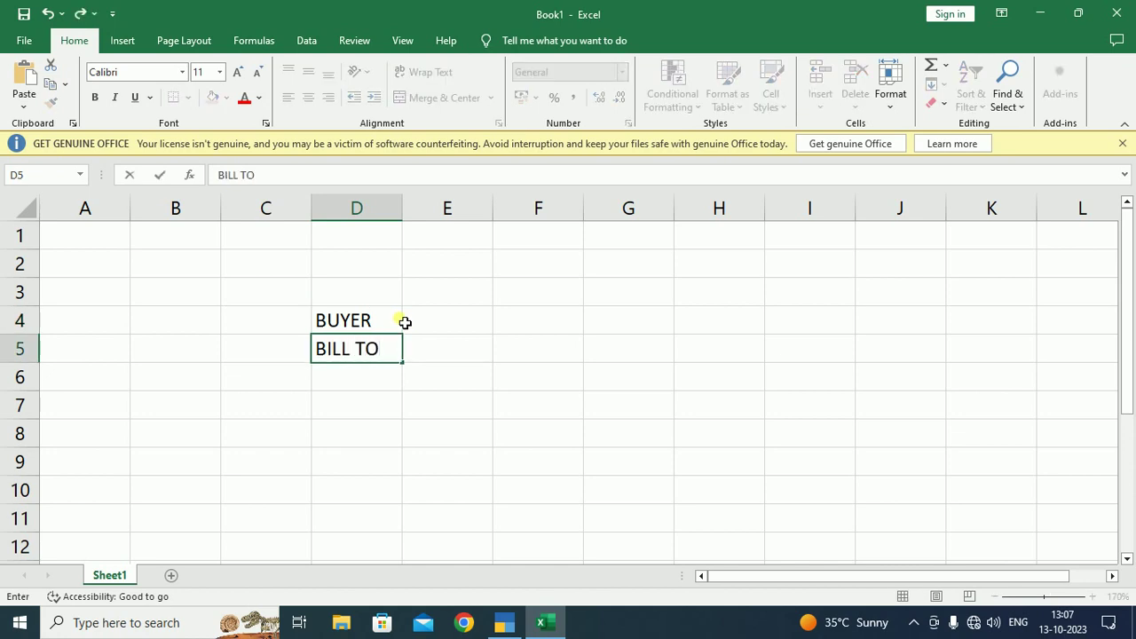
key("Return")
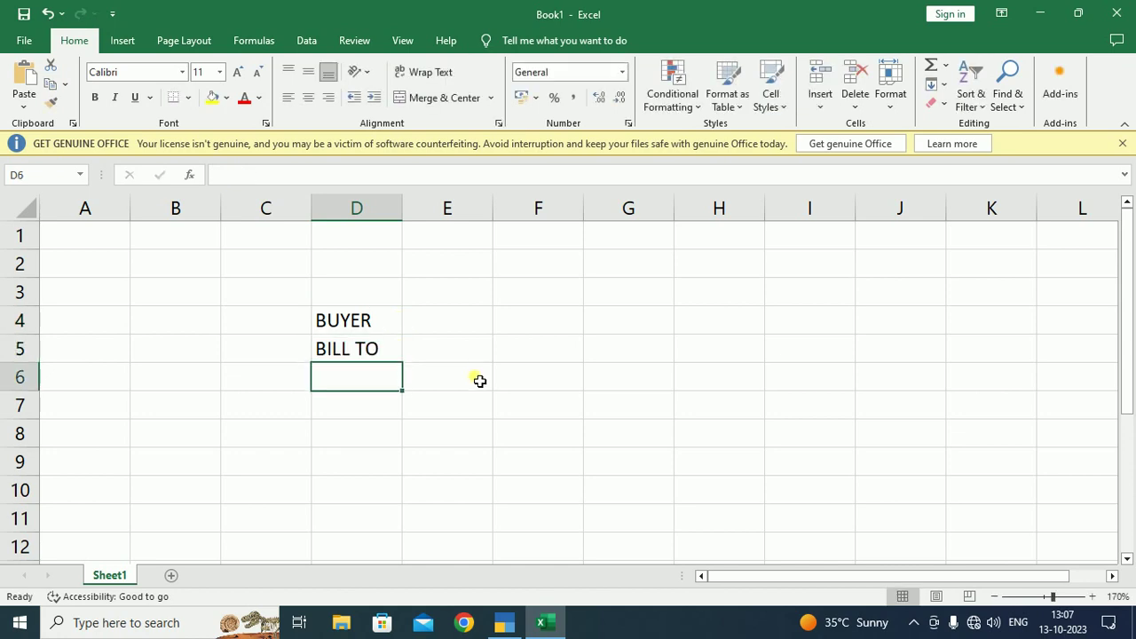
Step: Enter CONSIGNEE in cell F4 and SHIP TO in cell F5
left_click(571, 324)
type("C")
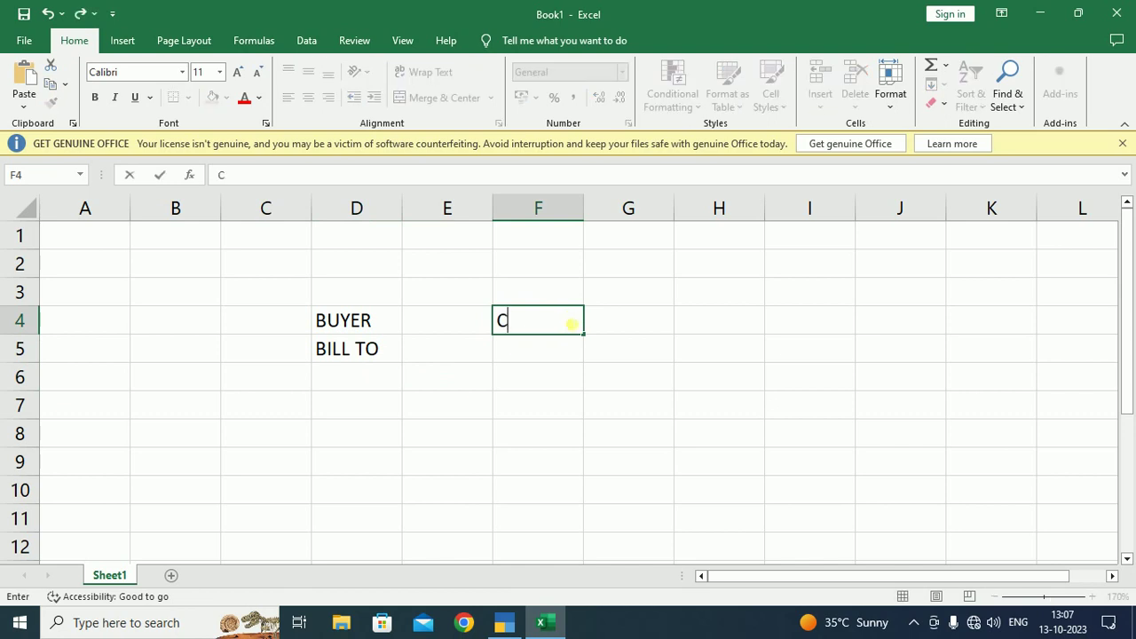
type("ONSI")
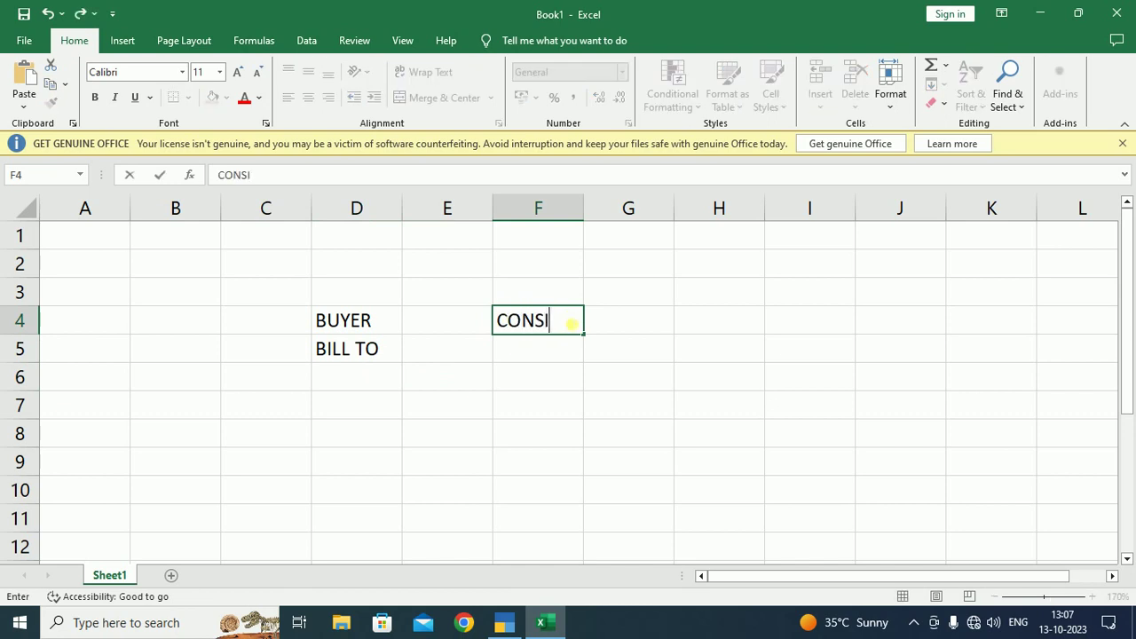
type("GNEE")
key("Return")
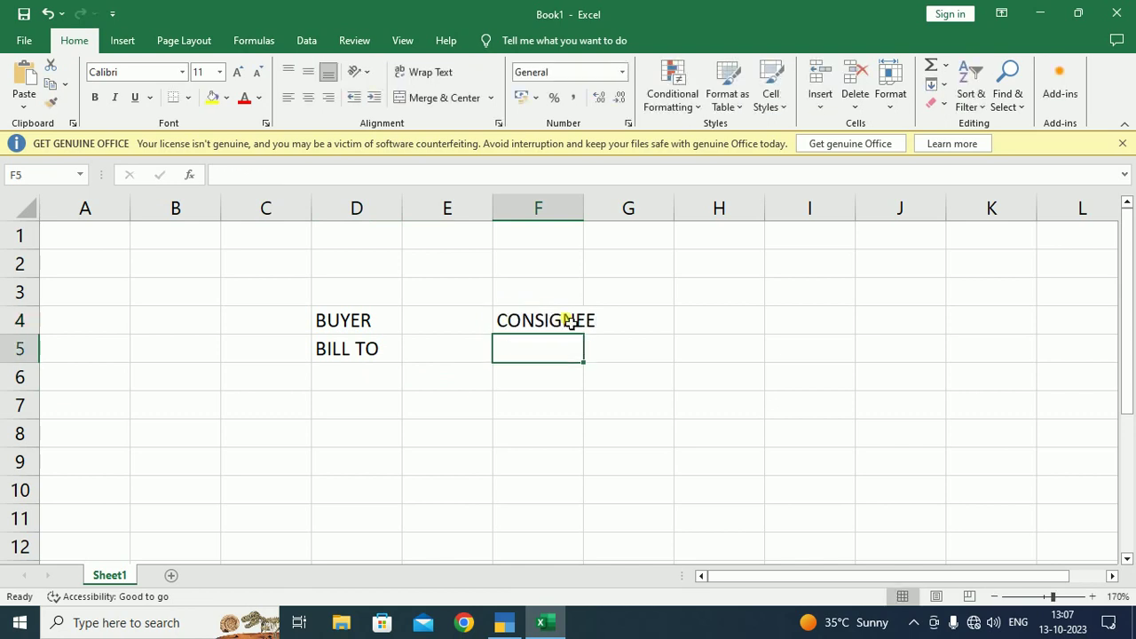
type("SHIP TO")
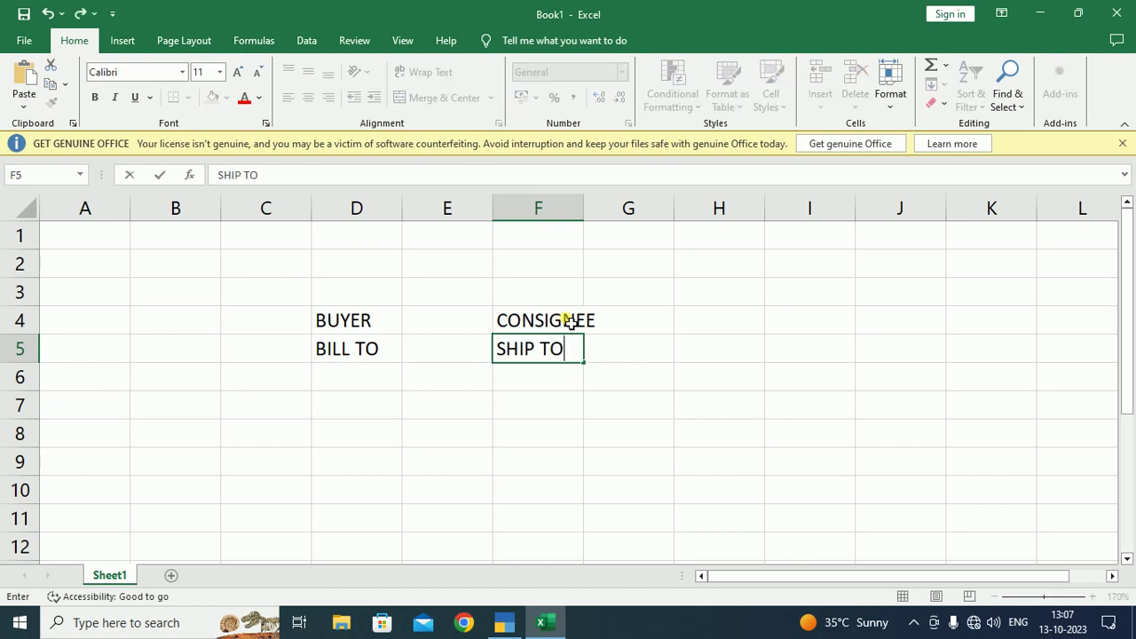
key("Return")
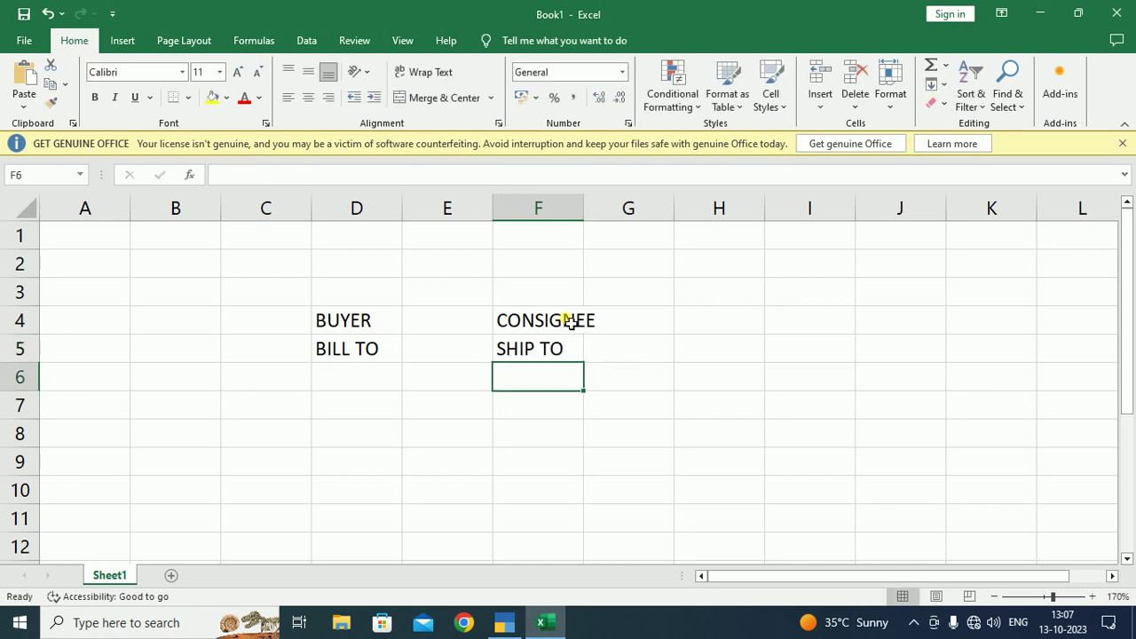
Step: Enter A in cell D8 and its role SELLER in cell D9
left_click(395, 443)
type("A")
key("Return")
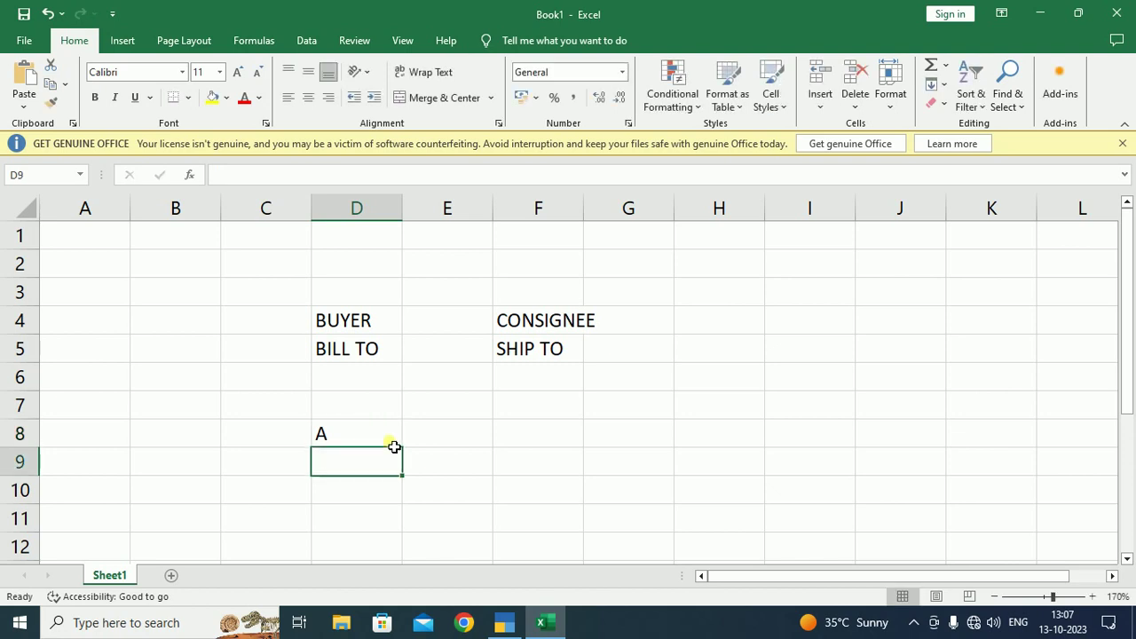
type("SELLER")
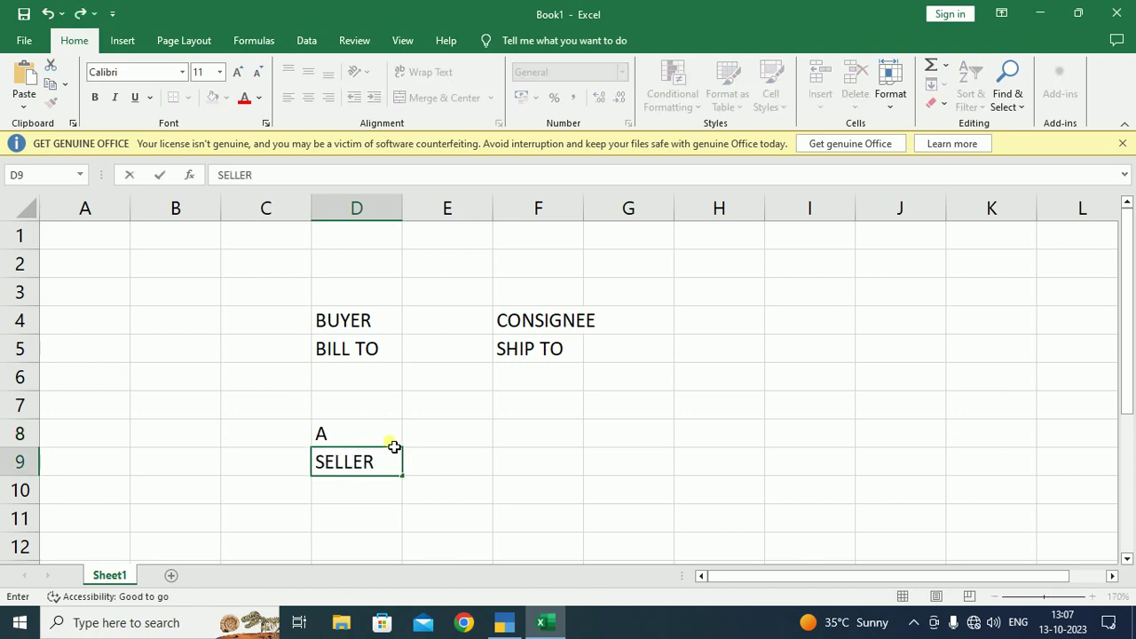
key("Return")
Step: Enter B in cell F8 and its role BUYER in cell F9
scroll(408, 450, "down", 1)
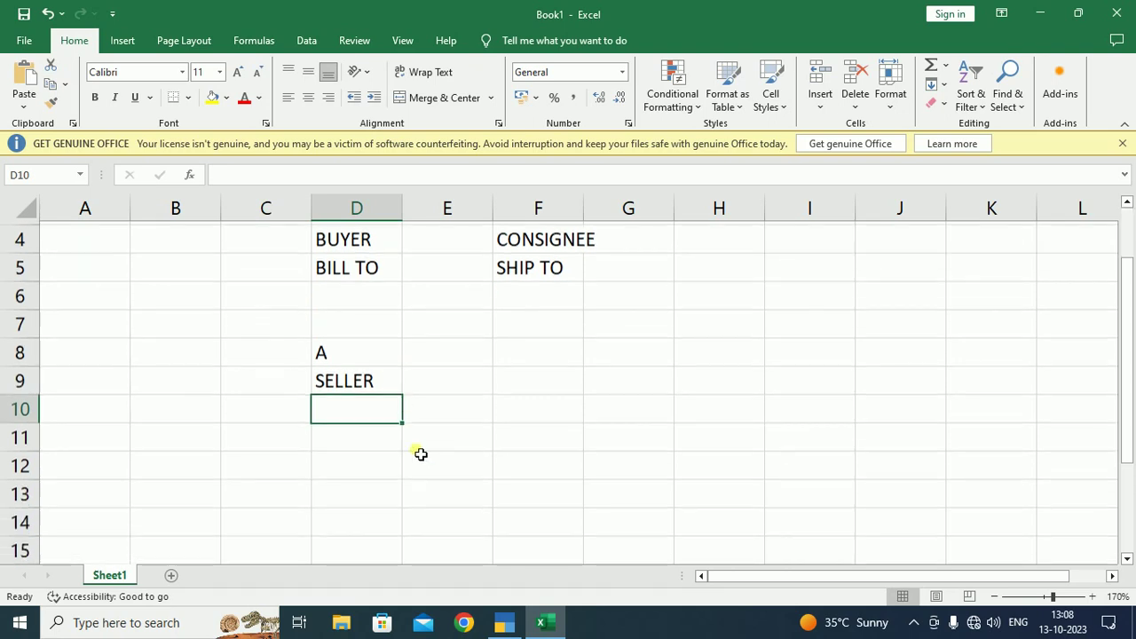
left_click(579, 358)
type("B")
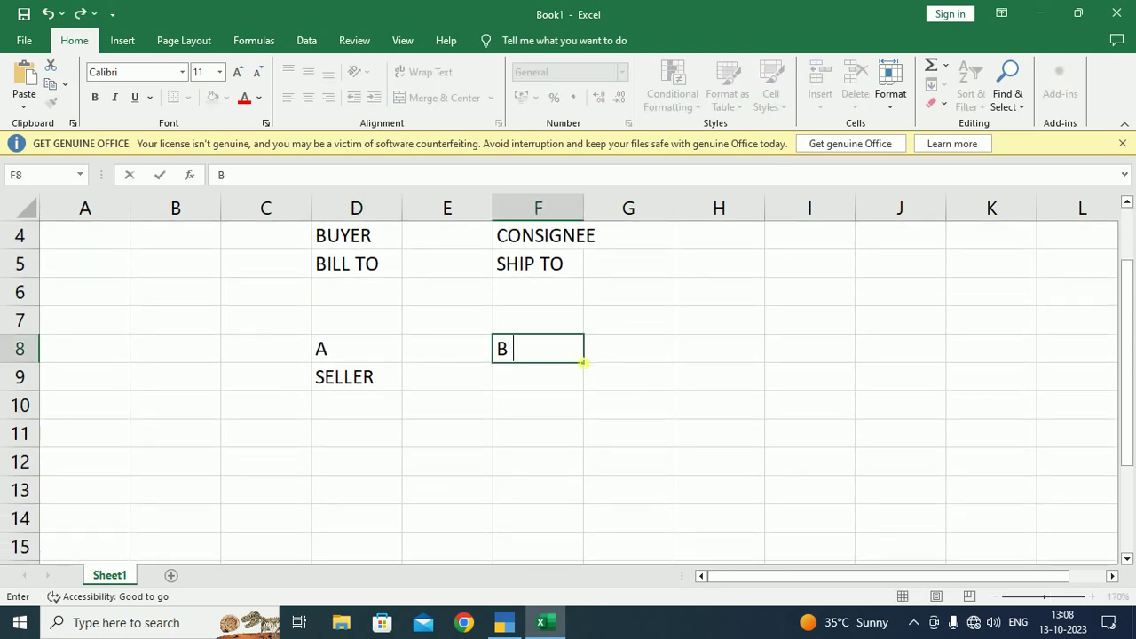
key("Return")
type("BUYER")
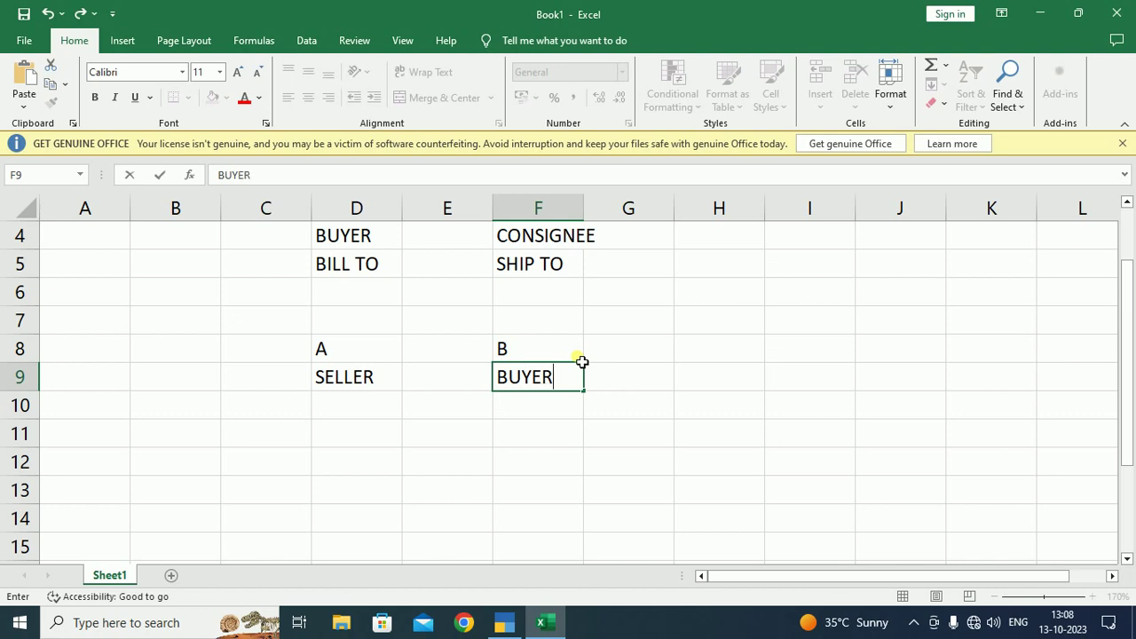
key("Return")
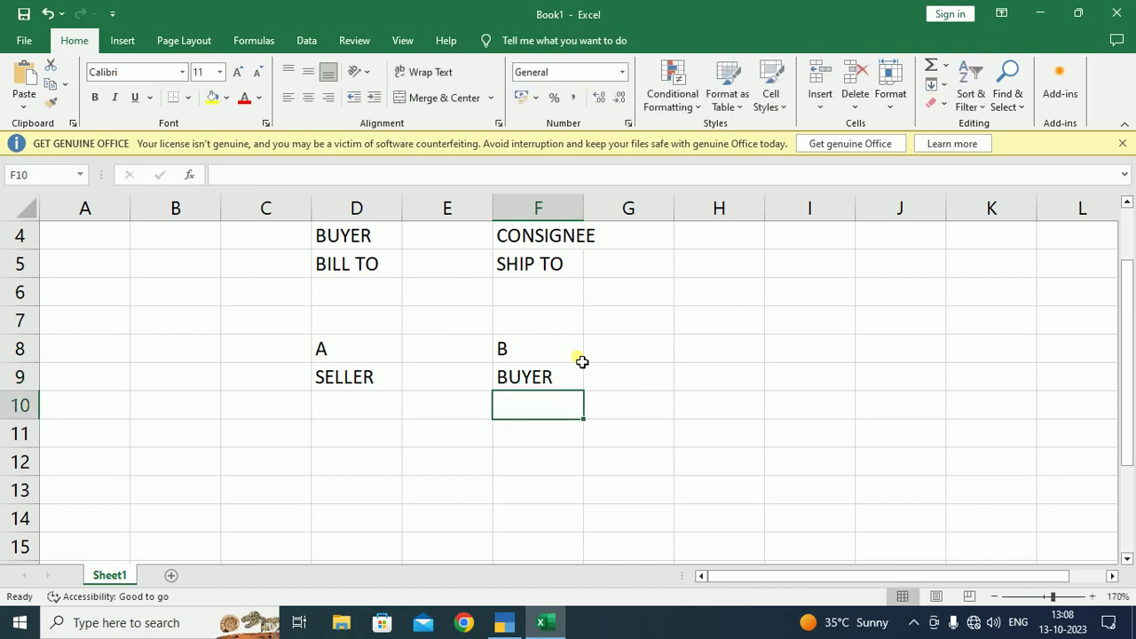
Step: Enter C in cell H8 and its role CONSIGNEE in cell H9
left_click(722, 361)
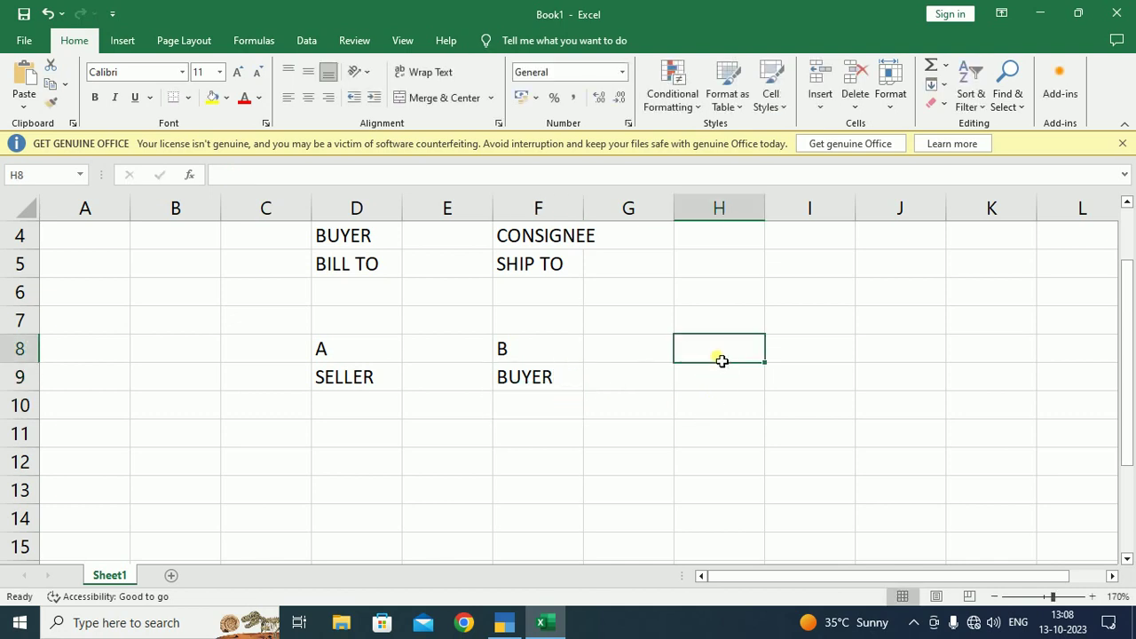
type("C")
key("Return")
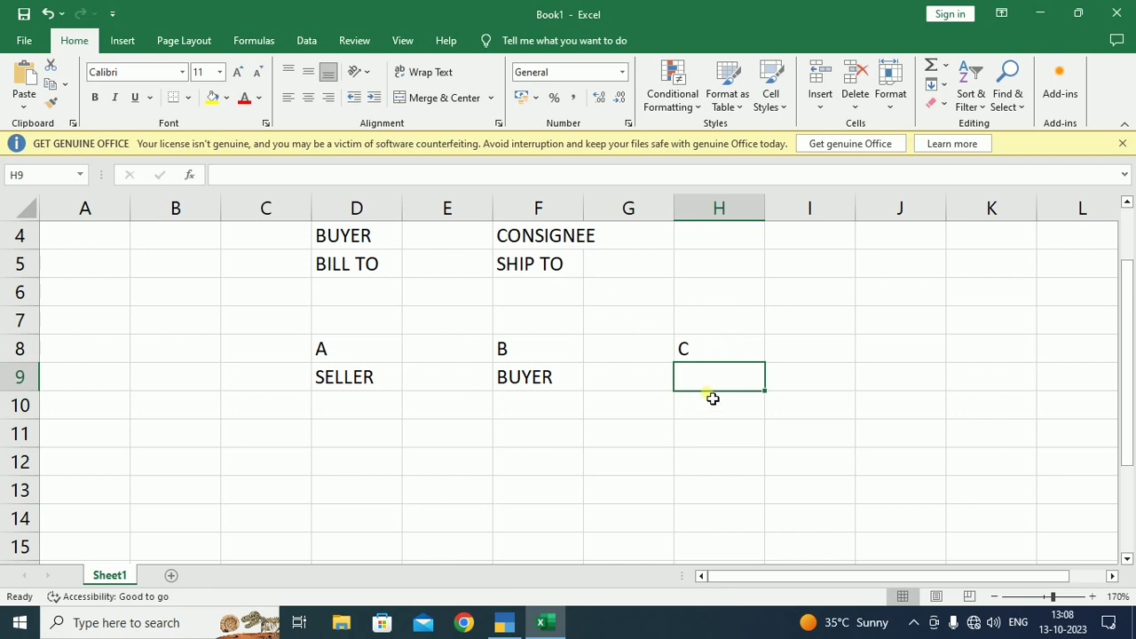
type("C")
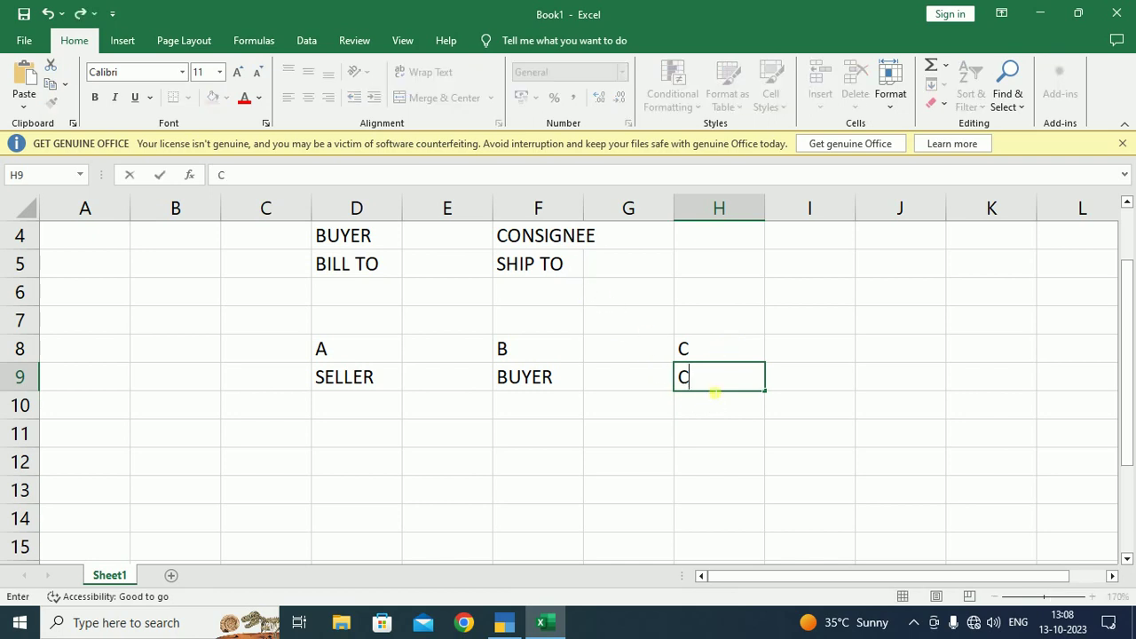
type("ONSIGNEE")
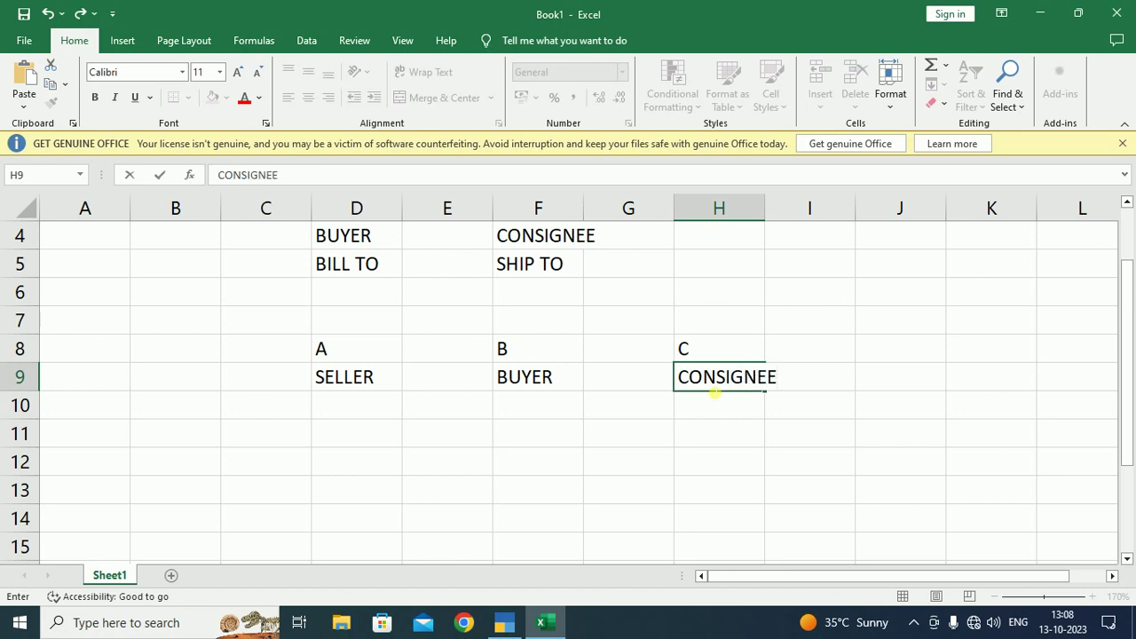
key("Return")
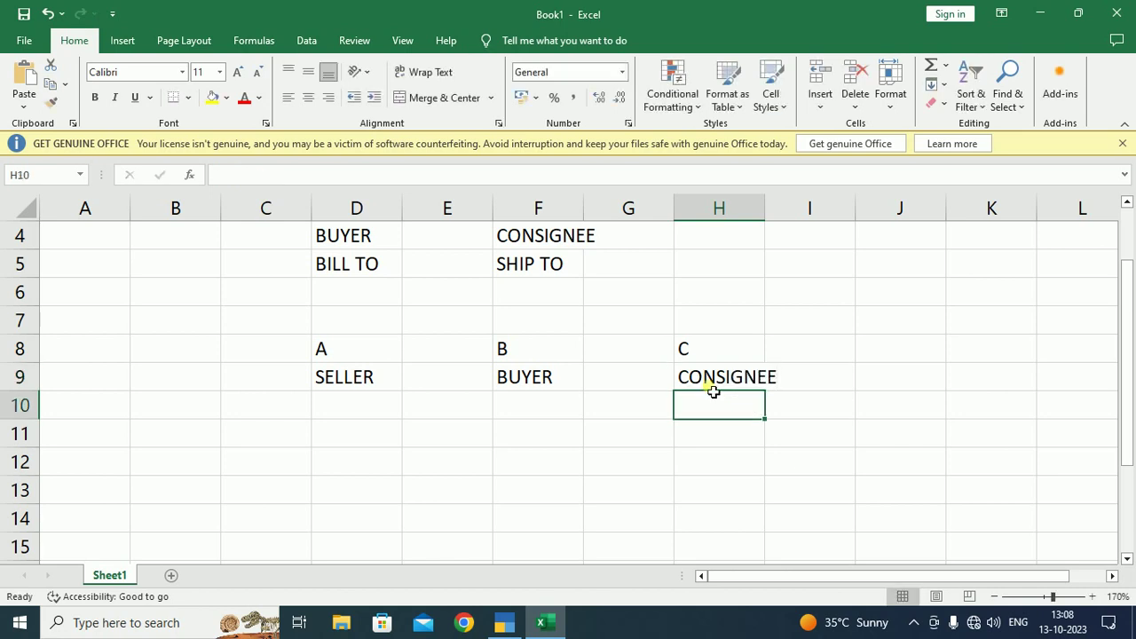
Step: Switch to TallyPrime and start a sales voucher with ALL IN ONE CLOTHING as the party account
left_click(505, 626)
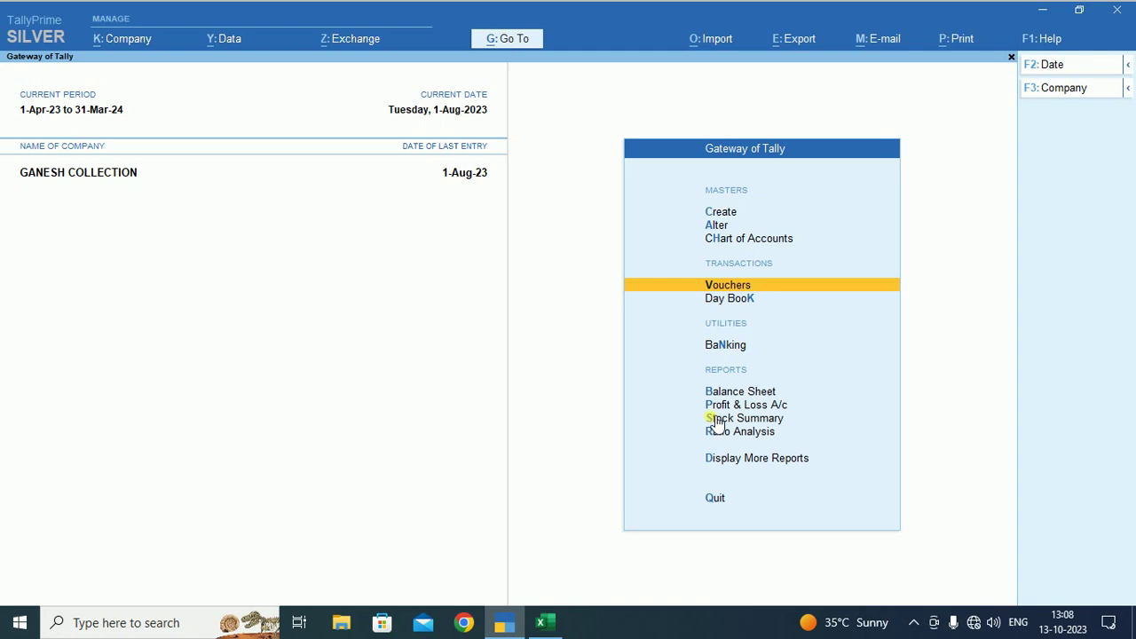
key("Return")
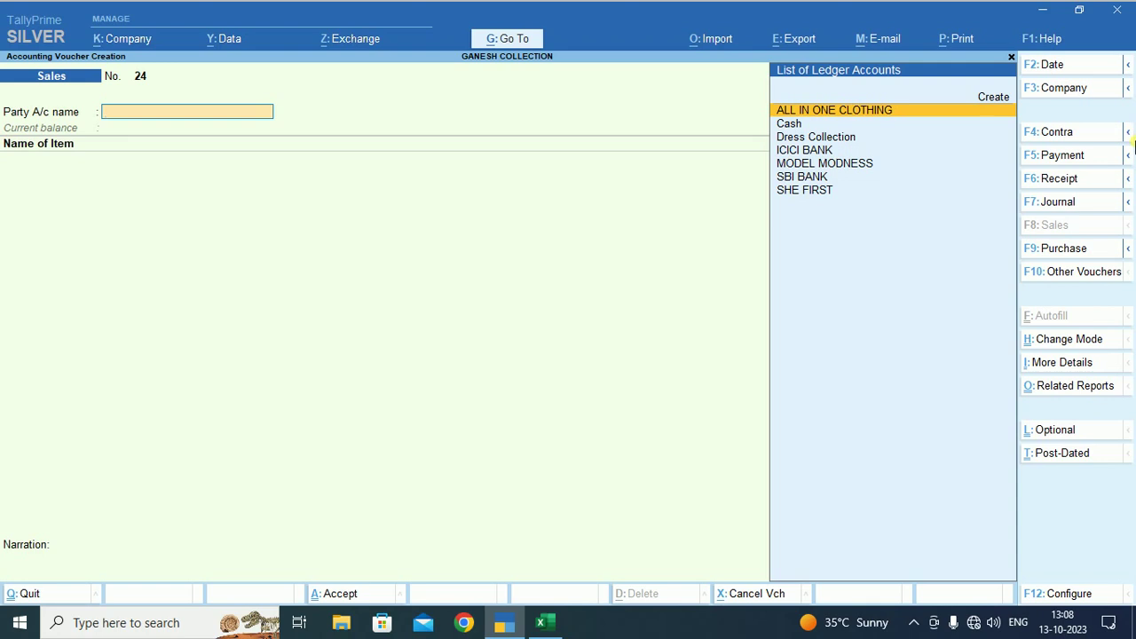
key("Return")
Step: Leave all dispatch, order and export details blank, with the destination country Not Applicable, and continue to the party details
key("Return")
key("Return")
key("Return")
key("Return")
key("Return")
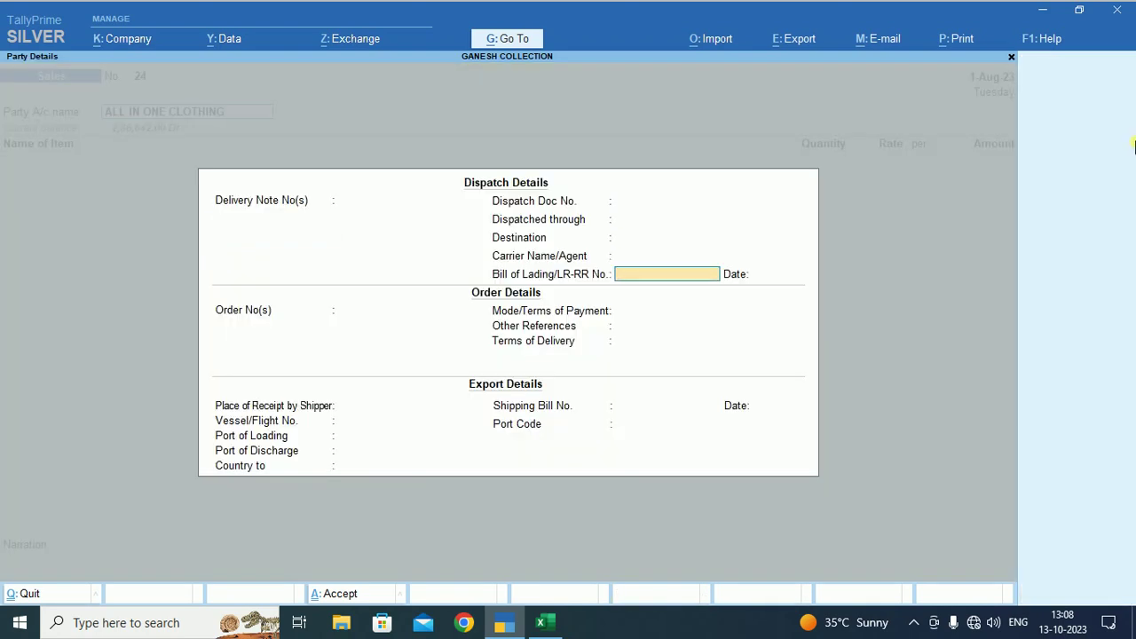
key("Return")
key("Return")
key("Return")
key("Return")
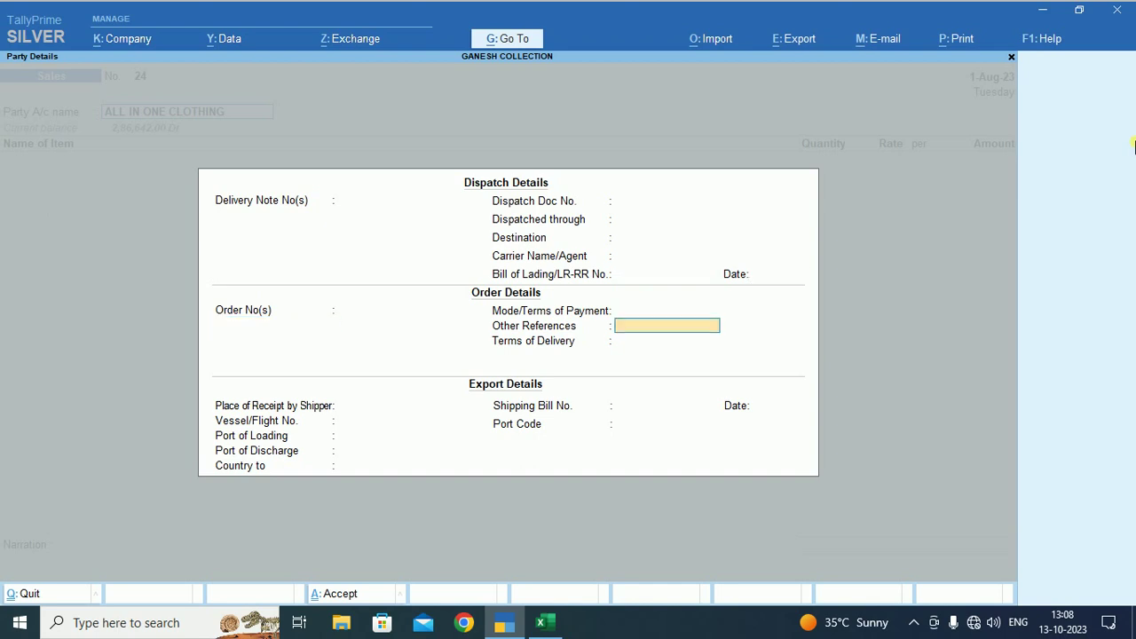
key("Return")
key("Return")
key("Return")
key("Return")
key("Return")
key("Return")
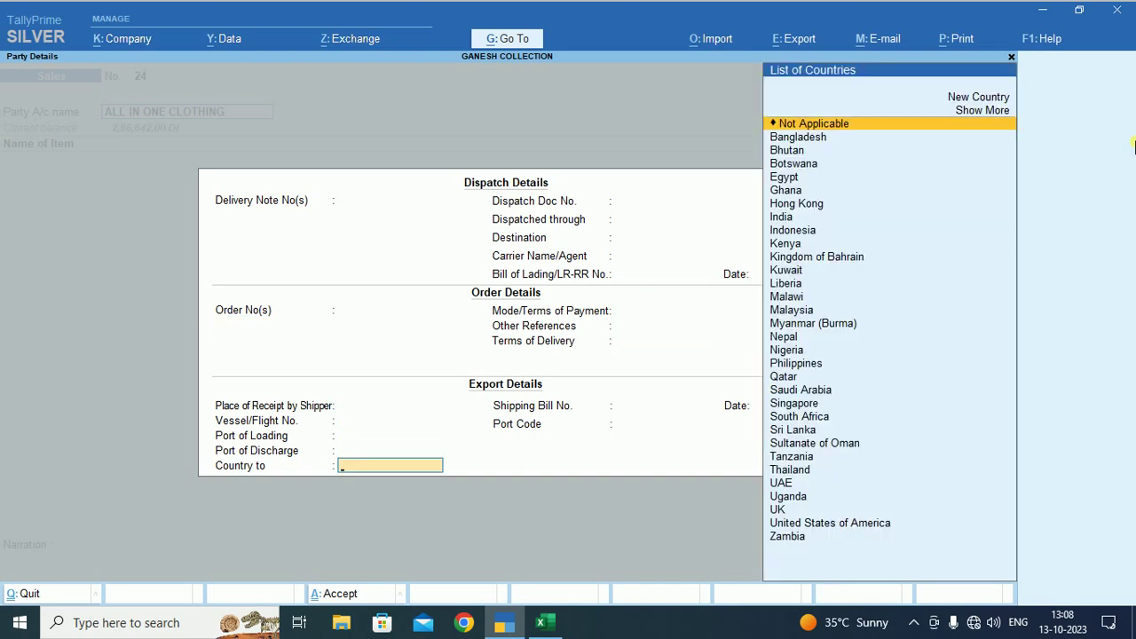
key("Return")
key("Return")
key("Return")
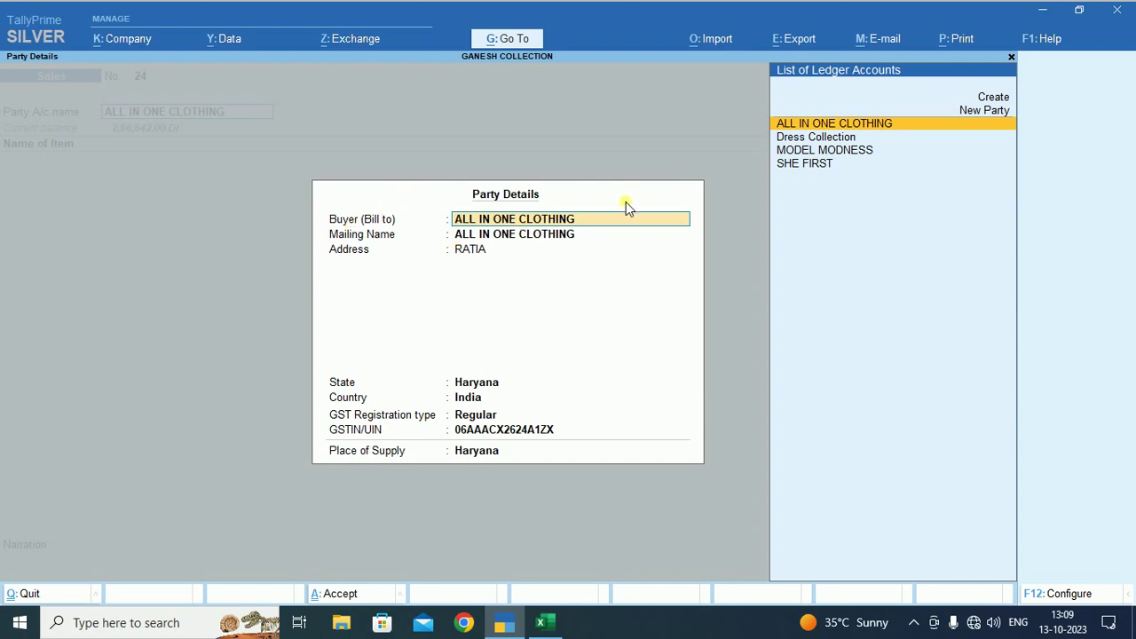
Step: Configure the party details to provide separate buyer and consignee details, and save the configuration
key("F12")
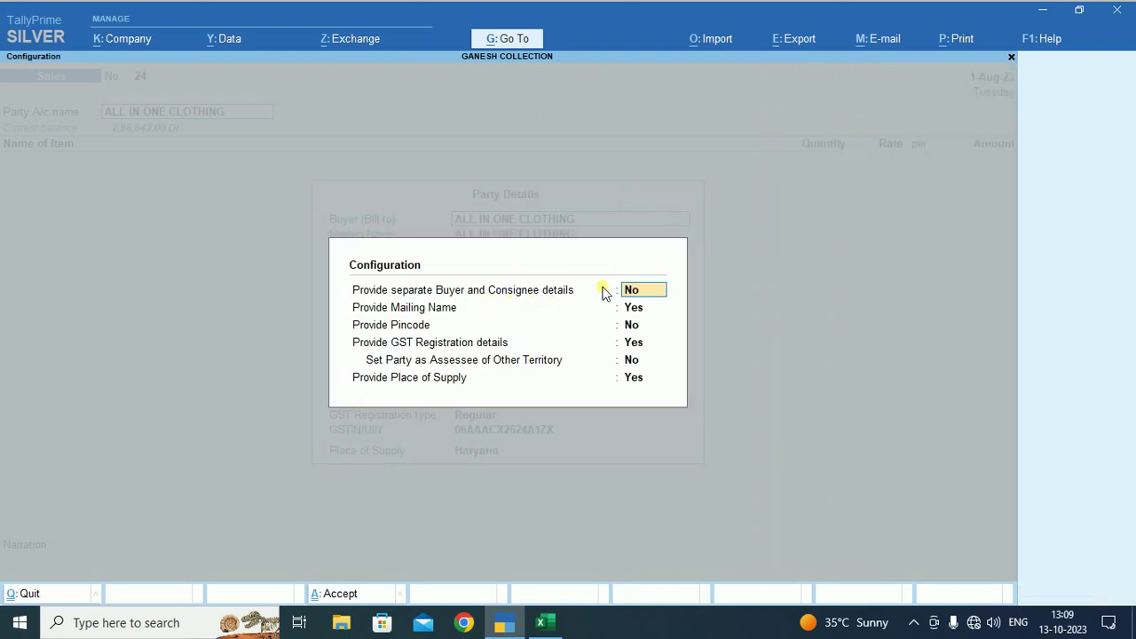
type("YES")
key("Return")
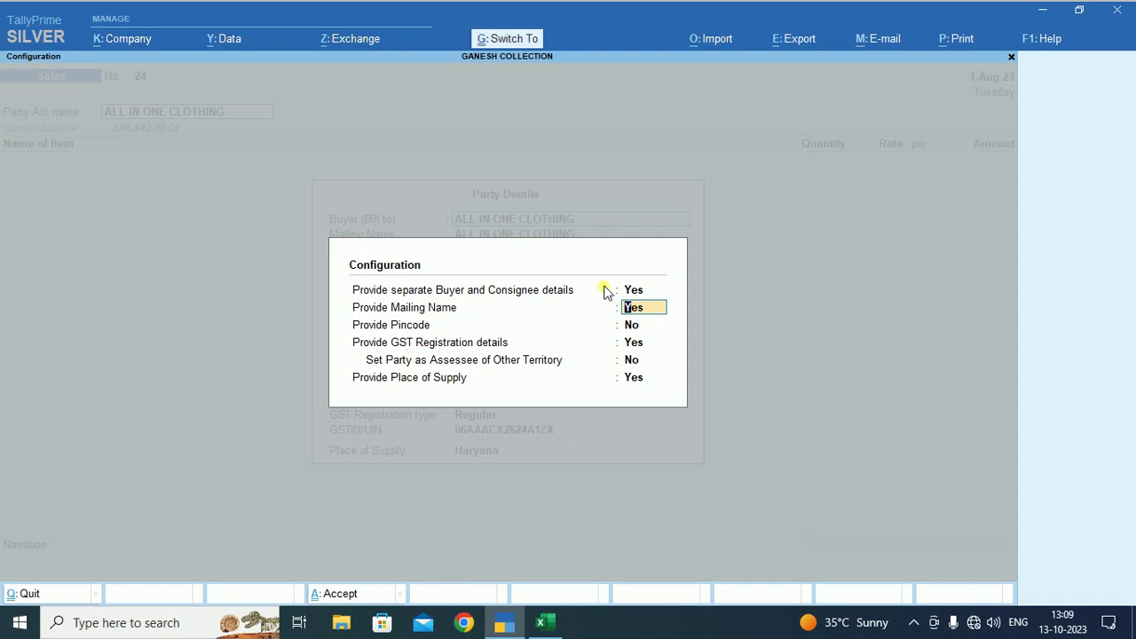
key("ctrl+a")
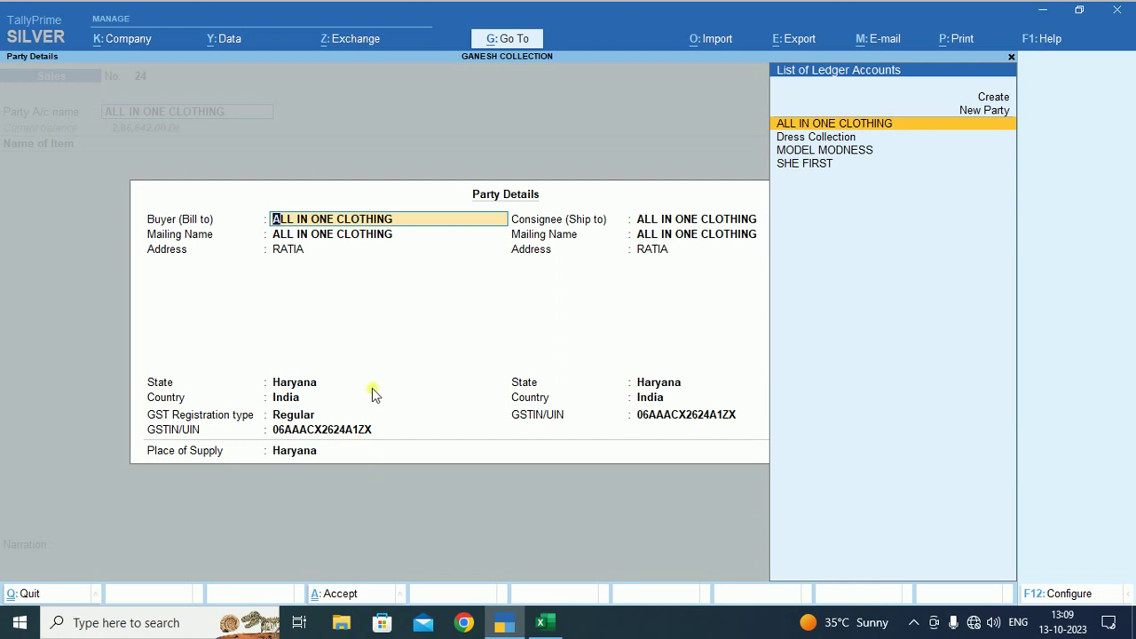
Step: Accept the party details with ALL IN ONE CLOTHING as both the buyer (bill to) and the consignee (ship to)
key("Return")
key("Return")
key("Return")
key("Return")
key("Return")
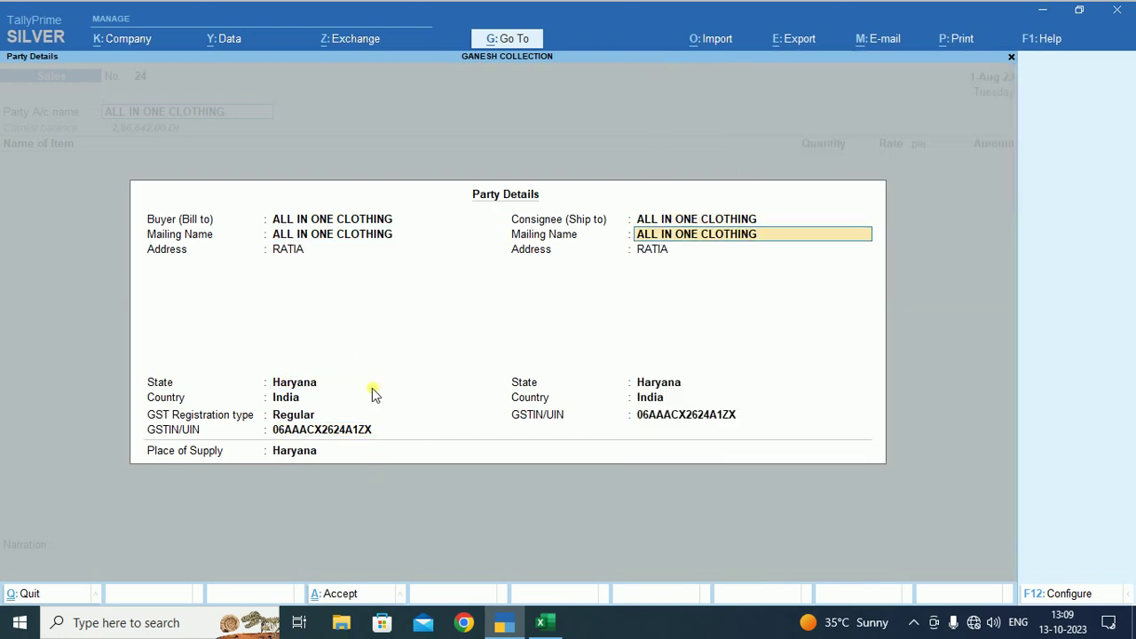
key("Return")
key("Return")
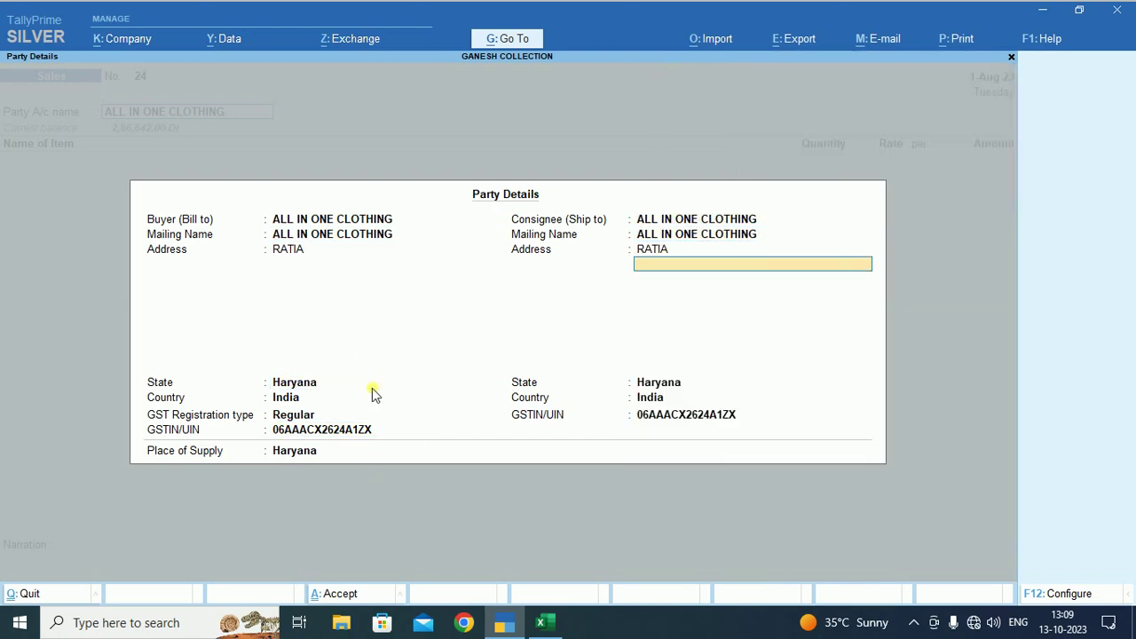
key("ctrl+a")
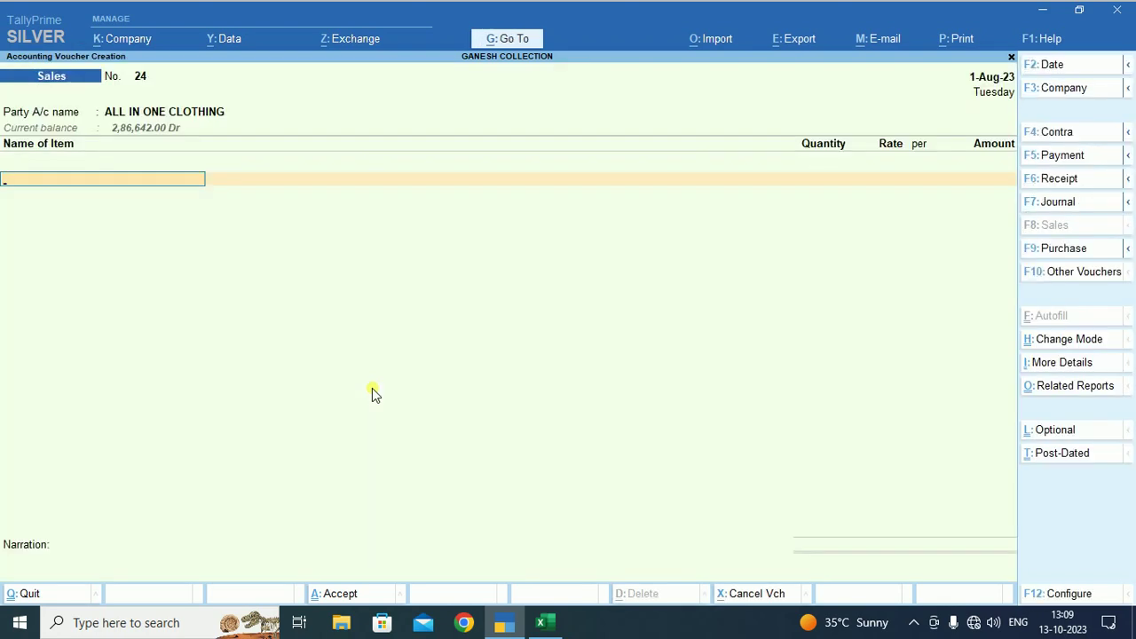
Step: Add the item Dress to the sales voucher with a quantity of 10 PCS at the rate of 600.00
type("D")
key("Return")
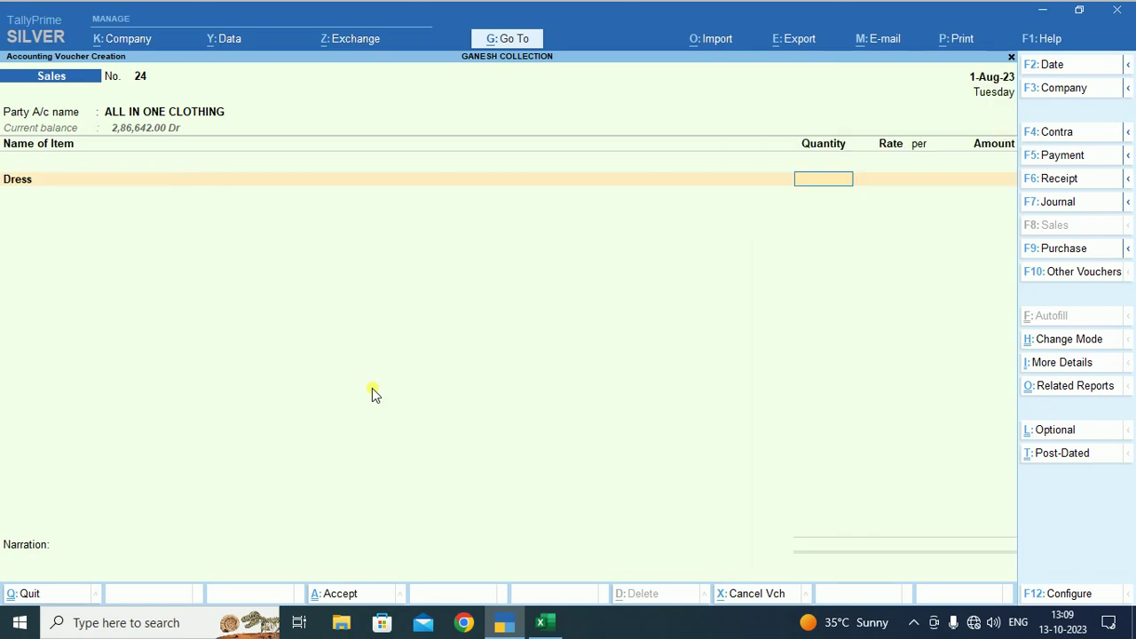
type("10")
key("Return")
key("Return")
key("Return")
key("Return")
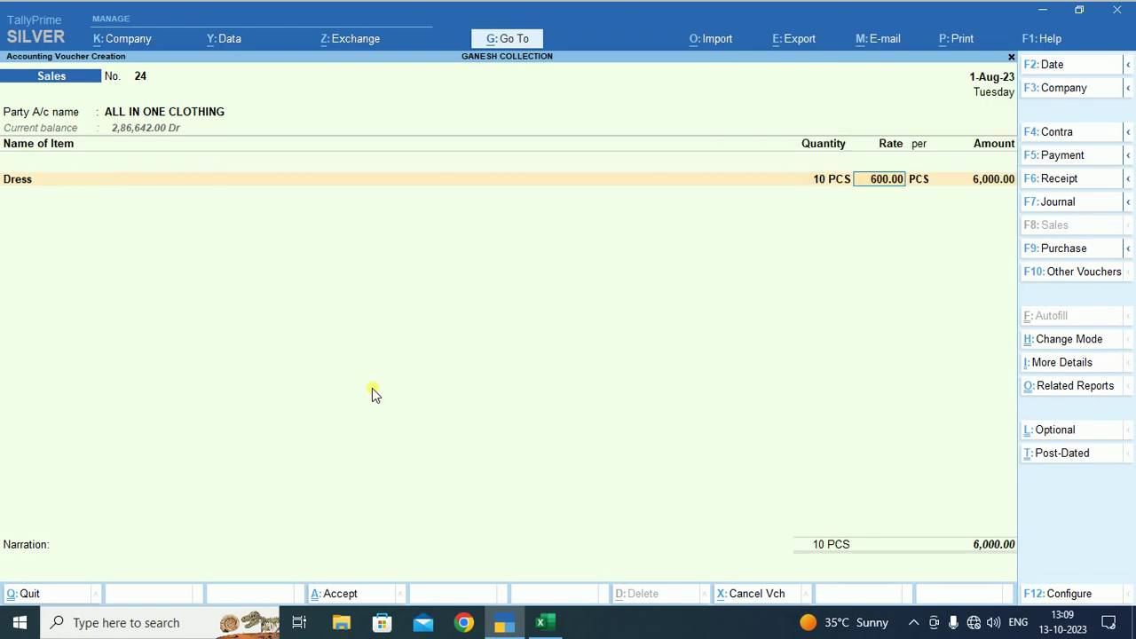
Step: Accept the Dress line under the SALES ledger, with GST rate and HSN/SAC details As per Masters/Company
key("Return")
key("Return")
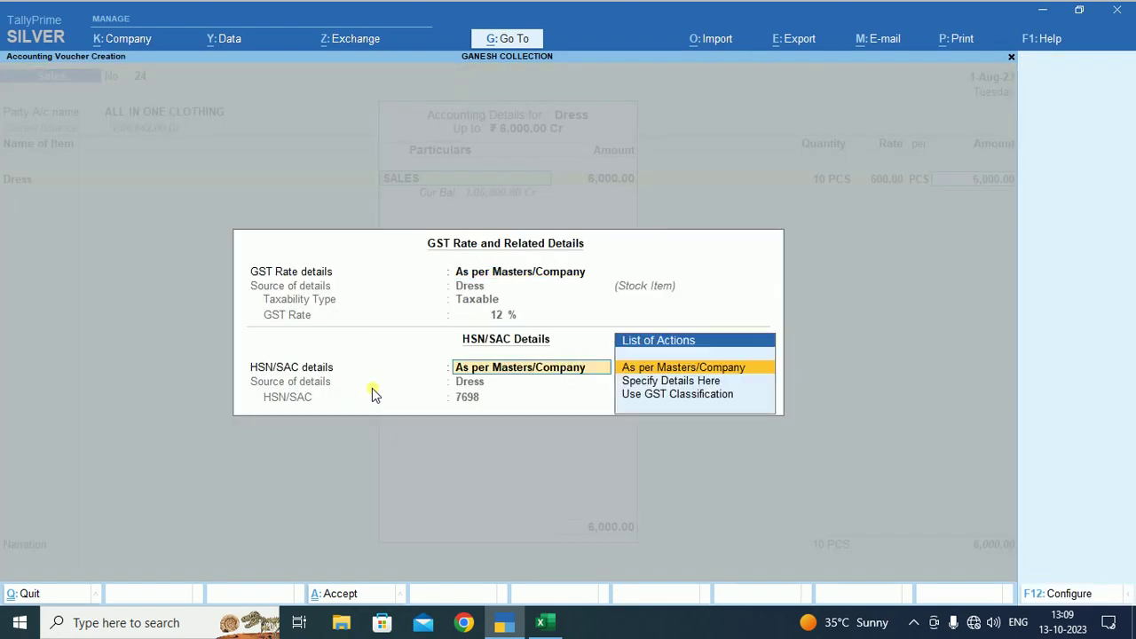
key("Return")
Step: Add the SGST and CGST tax ledgers below the Dress item
type("S")
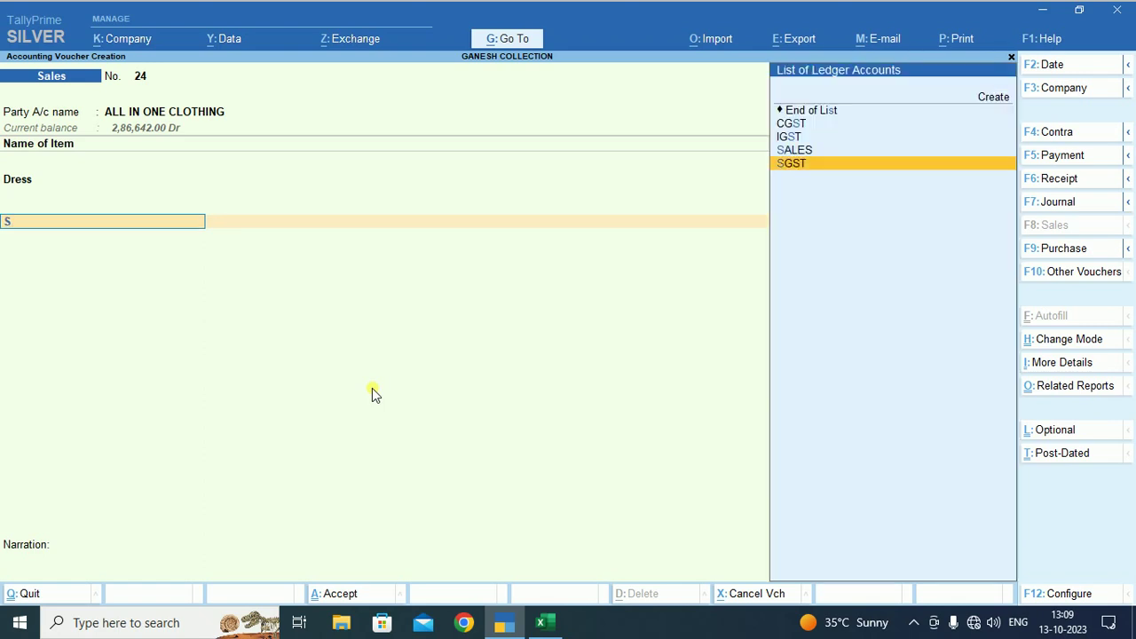
key("Return")
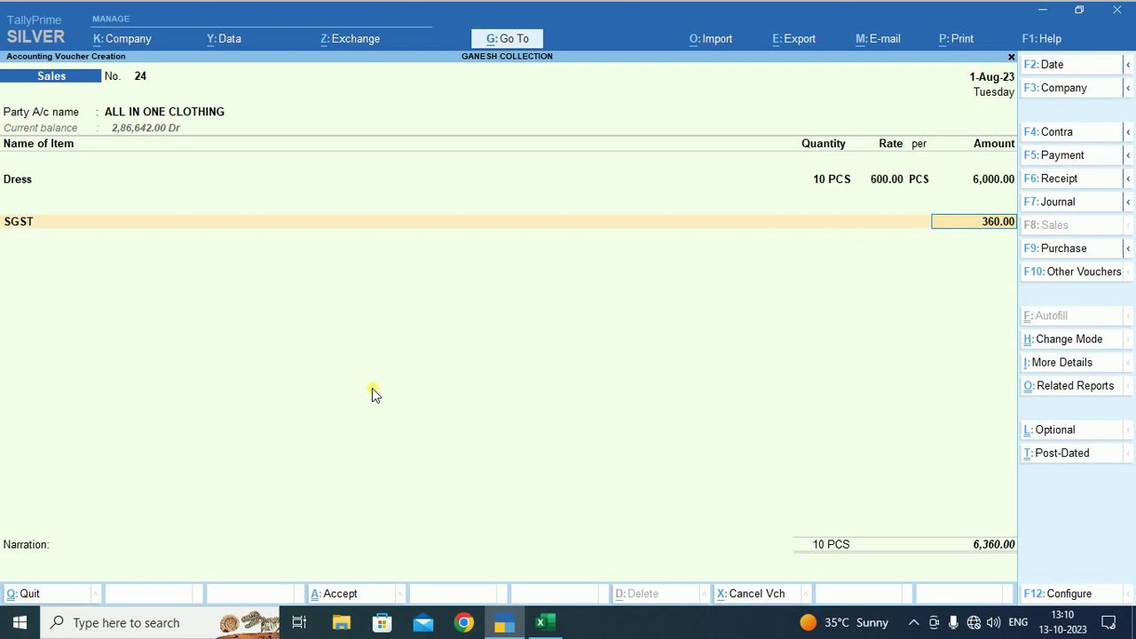
key("Return")
type("C")
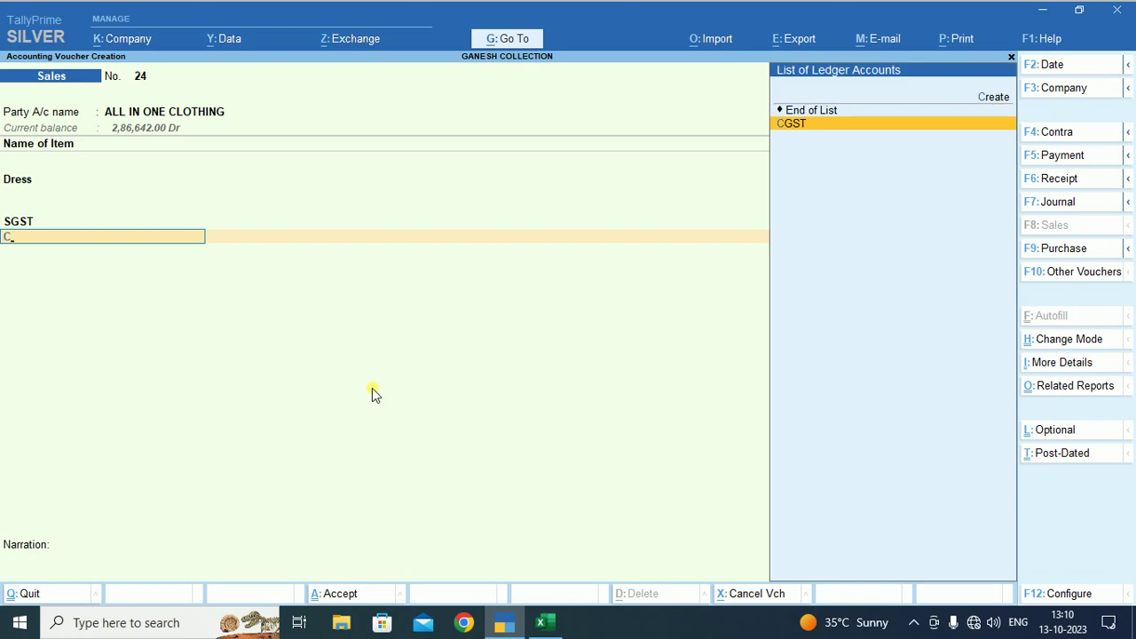
key("Return")
key("Return")
Step: Try IGST as a third tax ledger, and replace it with End of List
type("I")
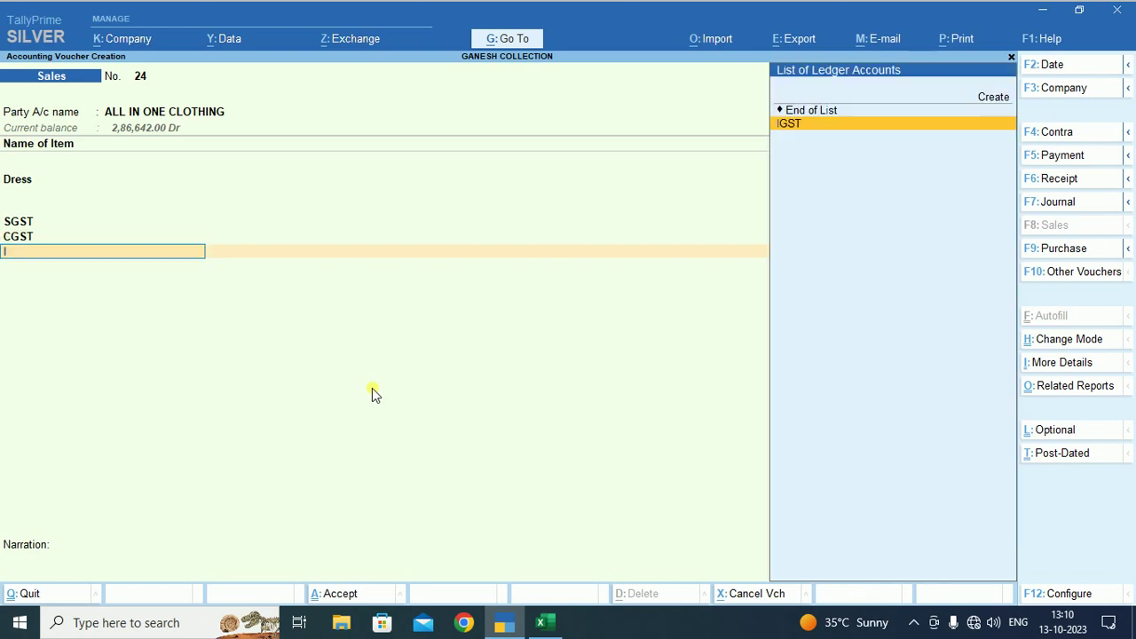
key("Return")
key("BackSpace")
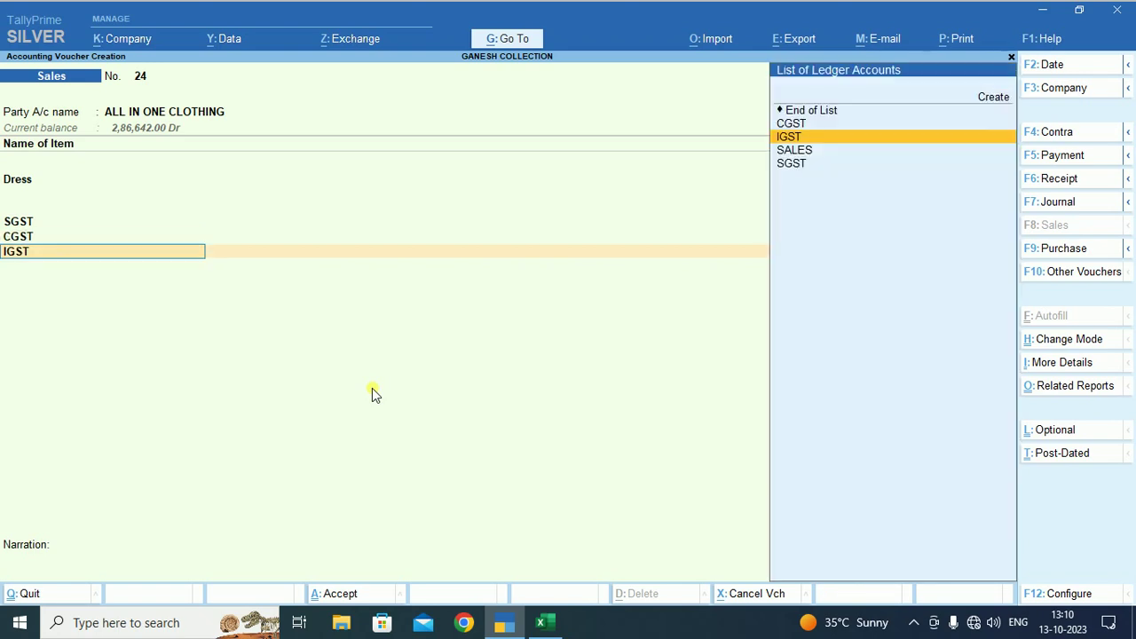
key("Up")
key("Up")
key("Return")
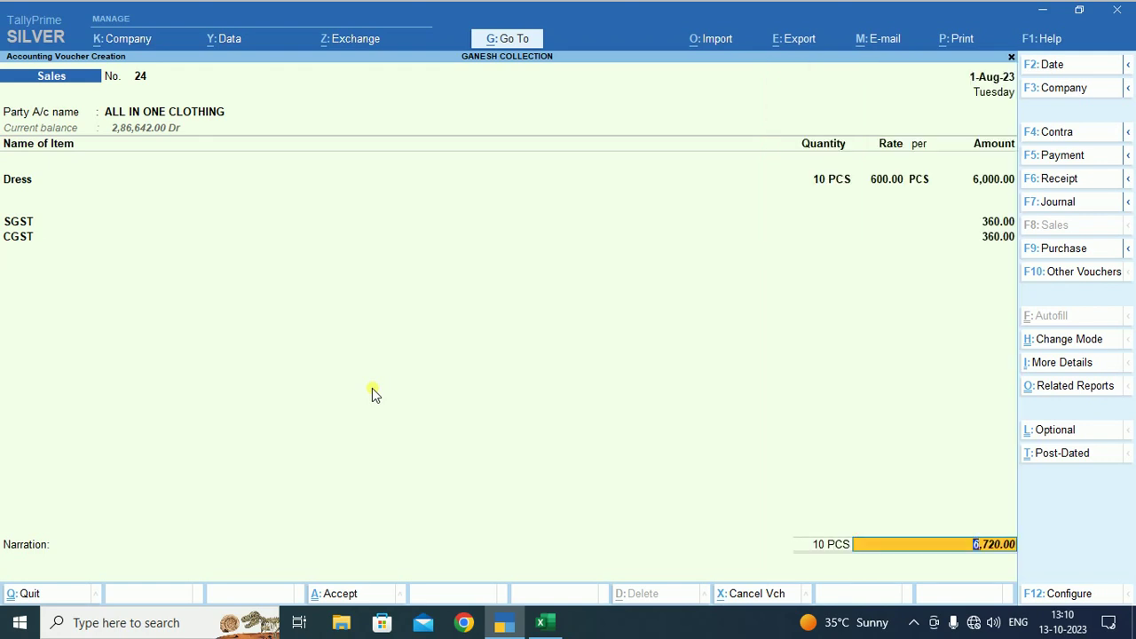
Step: Go back to the voucher's party A/c name and reopen the party details of ALL IN ONE CLOTHING, passing the dispatch details unchanged
key("BackSpace")
key("BackSpace")
key("BackSpace")
key("BackSpace")
key("BackSpace")
key("BackSpace")
key("BackSpace")
key("BackSpace")
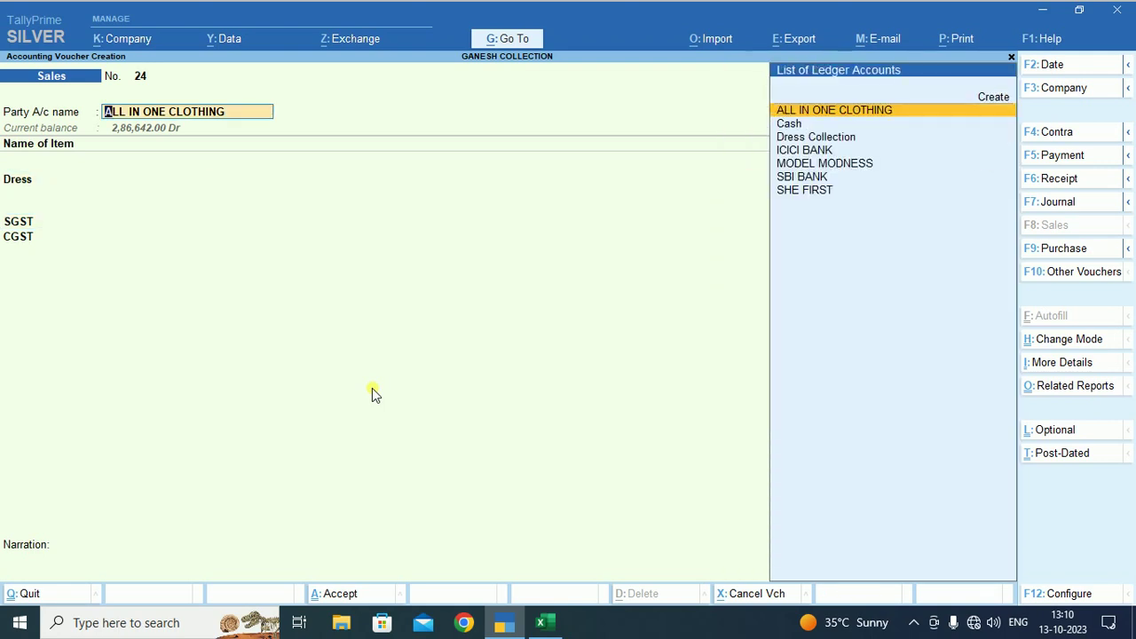
key("Return")
key("Return")
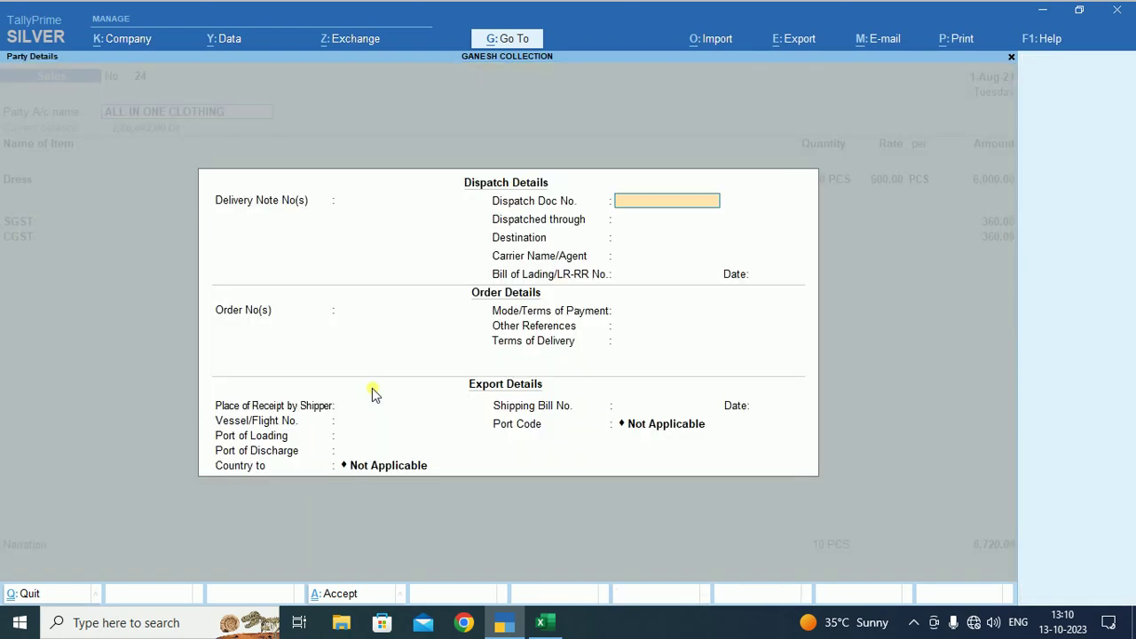
key("Return")
key("BackSpace")
key("BackSpace")
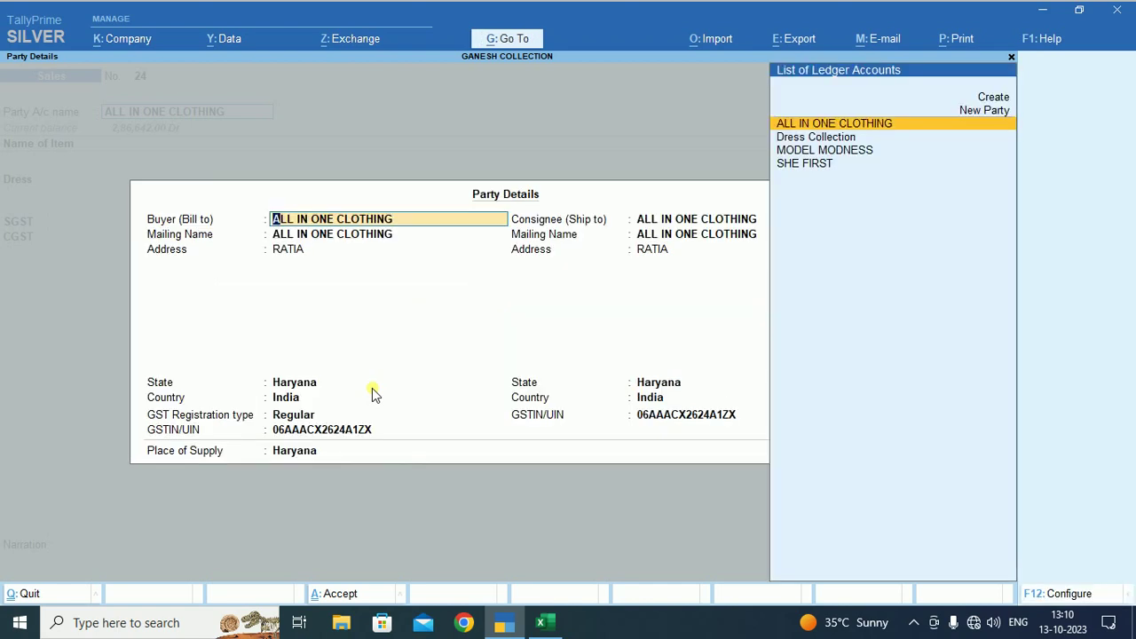
Step: Keep ALL IN ONE CLOTHING as the buyer (bill to), with state Haryana, country India and GST registration type Regular
key("Down")
key("Down")
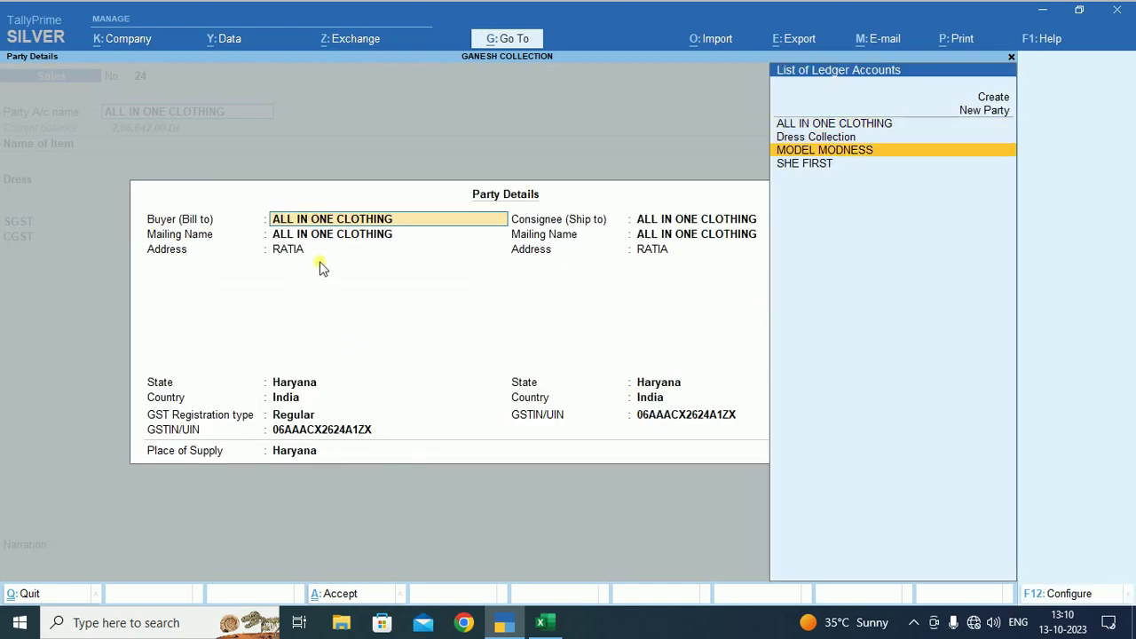
key("Up")
key("Up")
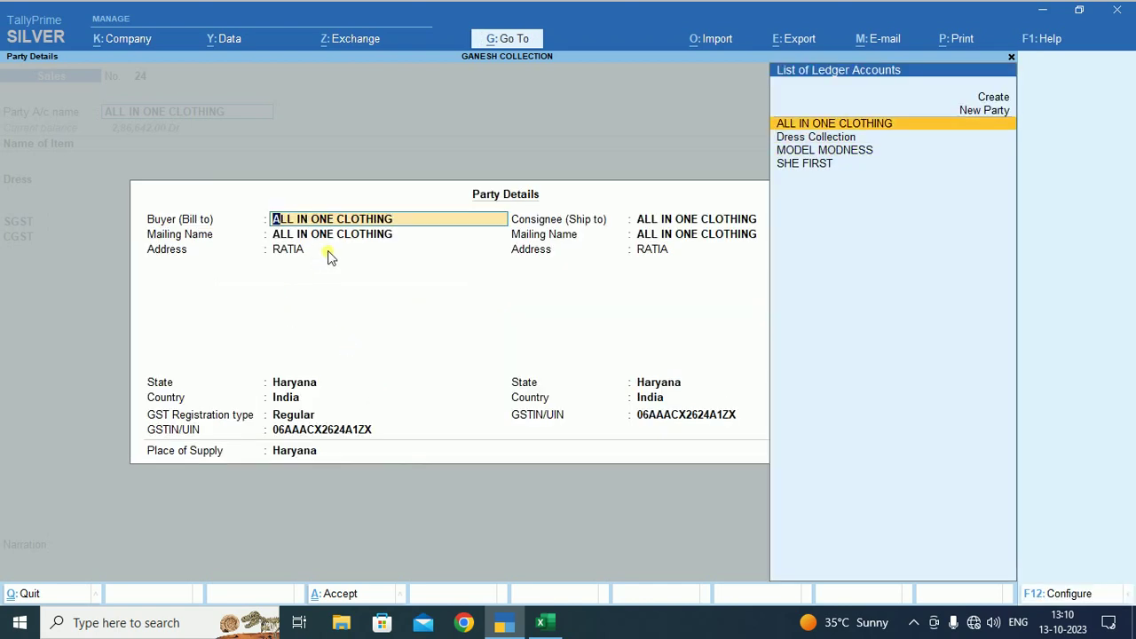
key("Return")
key("Return")
key("Return")
key("Return")
key("Return")
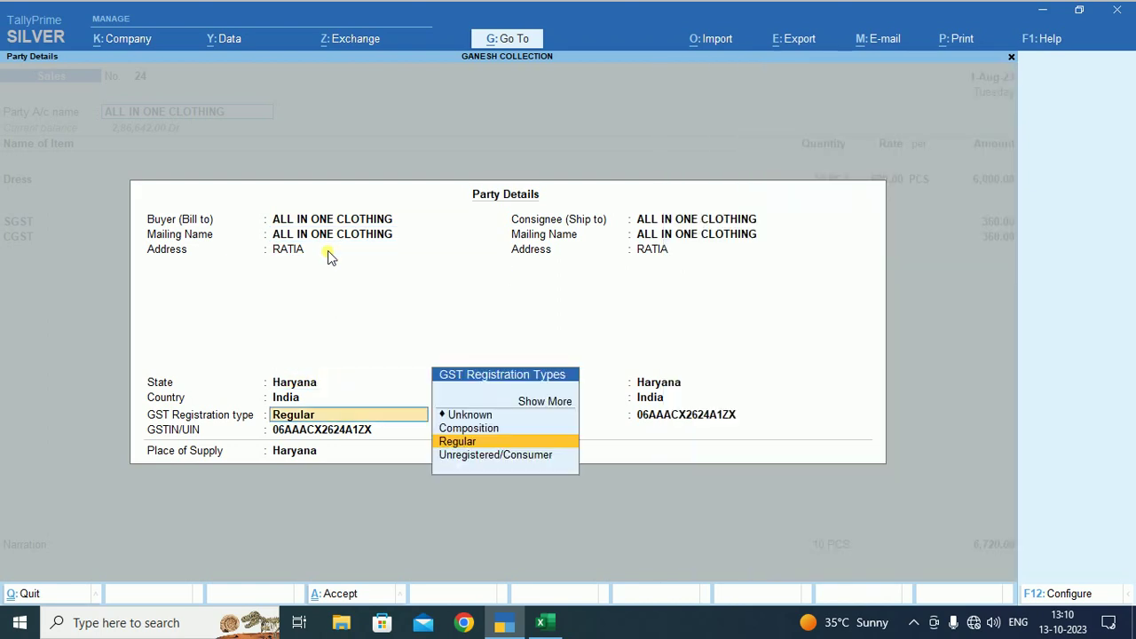
key("Return")
key("Return")
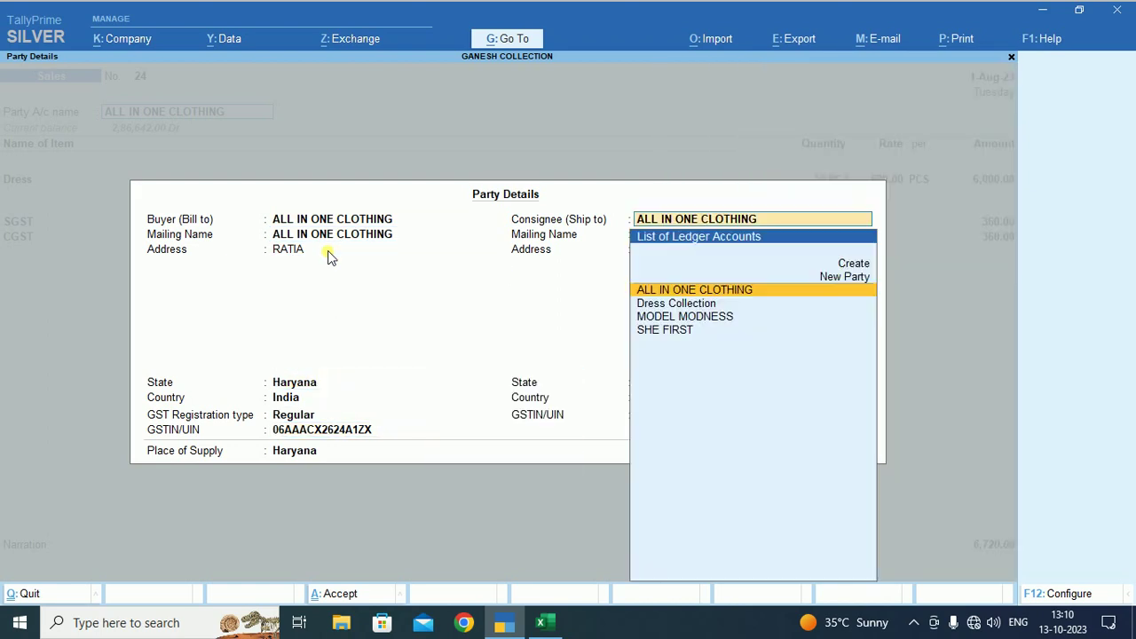
Step: Keep ALL IN ONE CLOTHING as the consignee (ship to), change its address to PUNJAB, and leave its state as Haryana
key("Return")
key("Return")
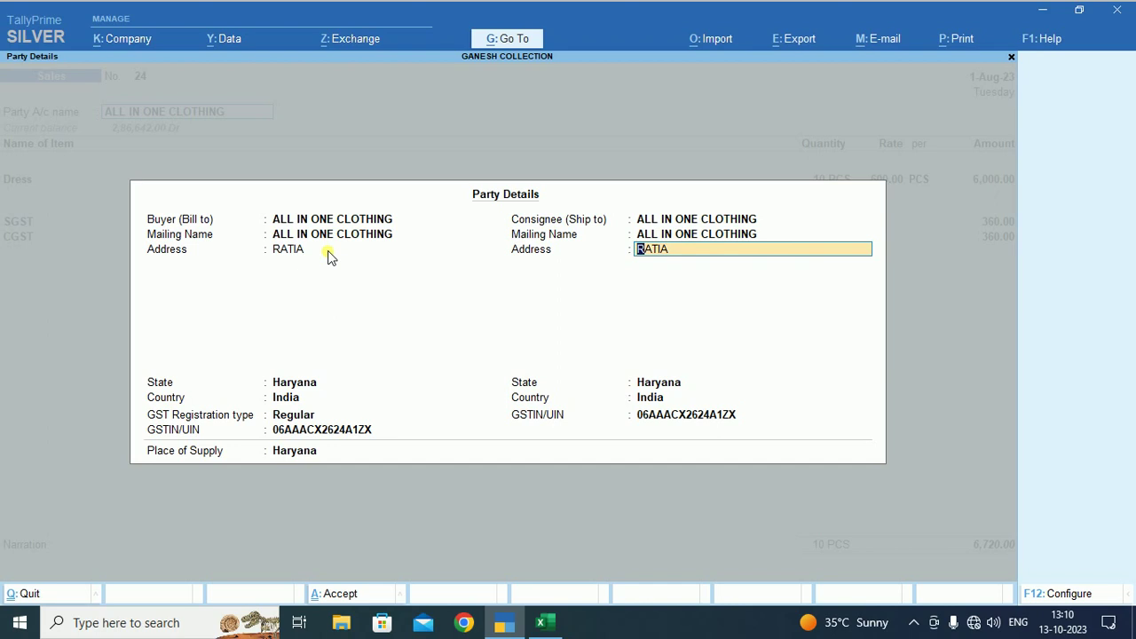
type("PUNJAB")
key("Return")
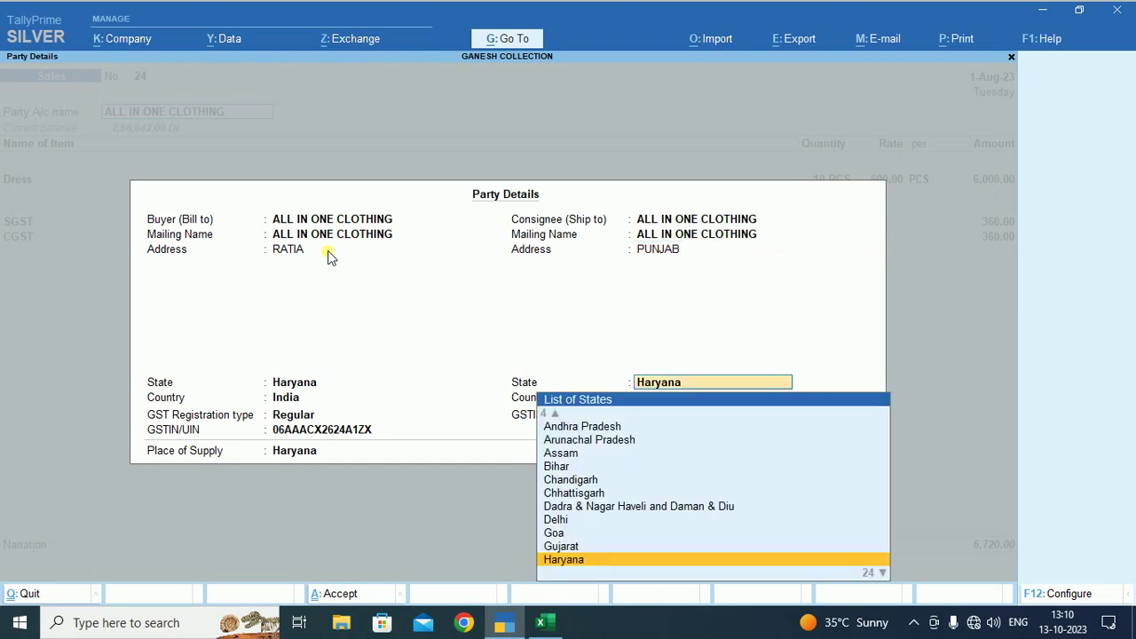
key("Return")
key("Return")
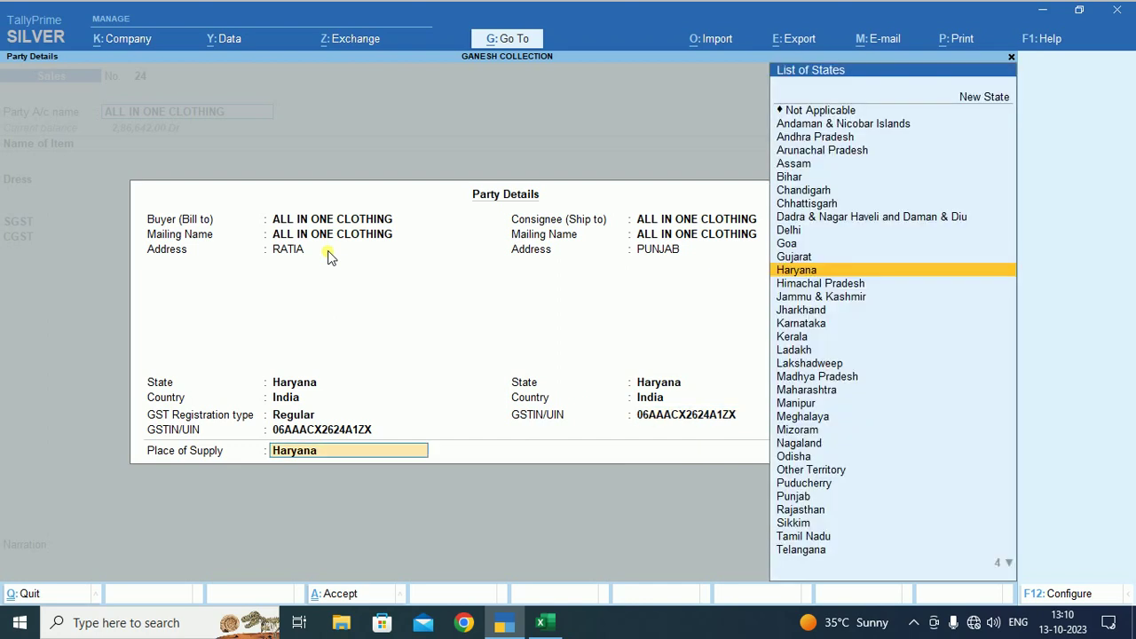
Step: Set the place of supply to Punjab and accept the party details
type("PU")
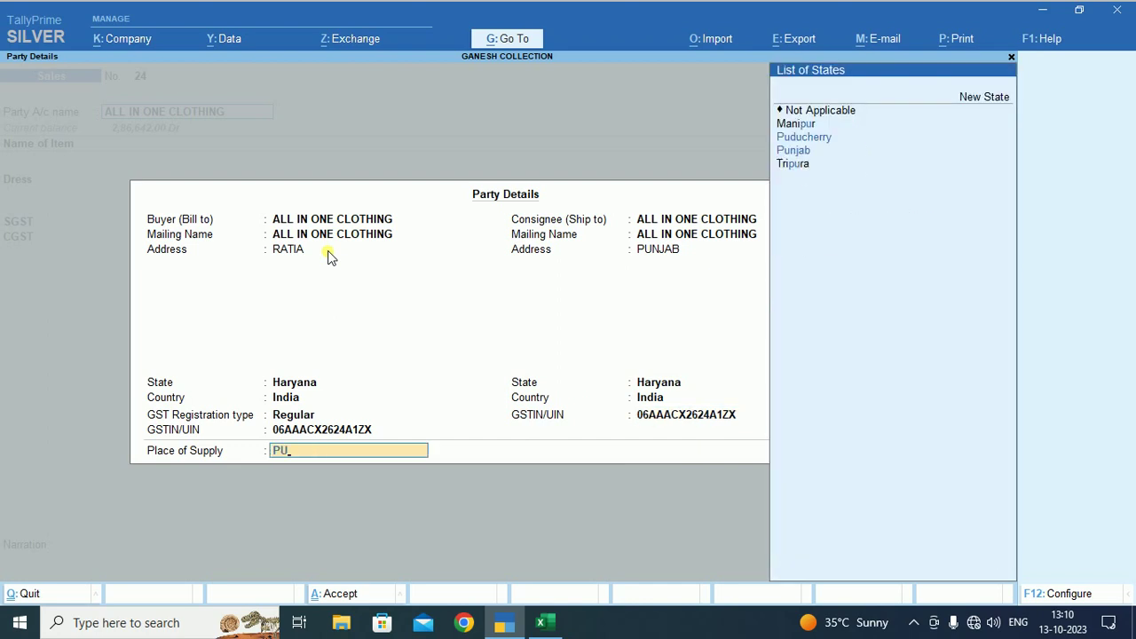
key("Down")
key("Return")
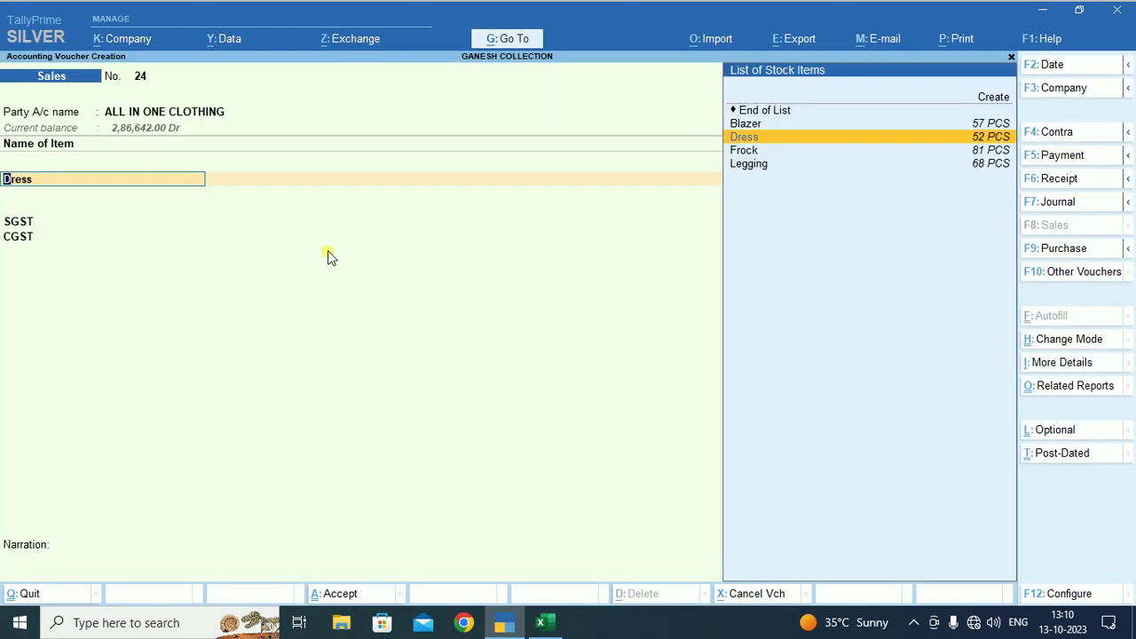
Step: Confirm the Dress line at 10 PCS and rate 600.00, keeping its accounting and GST details
key("Return")
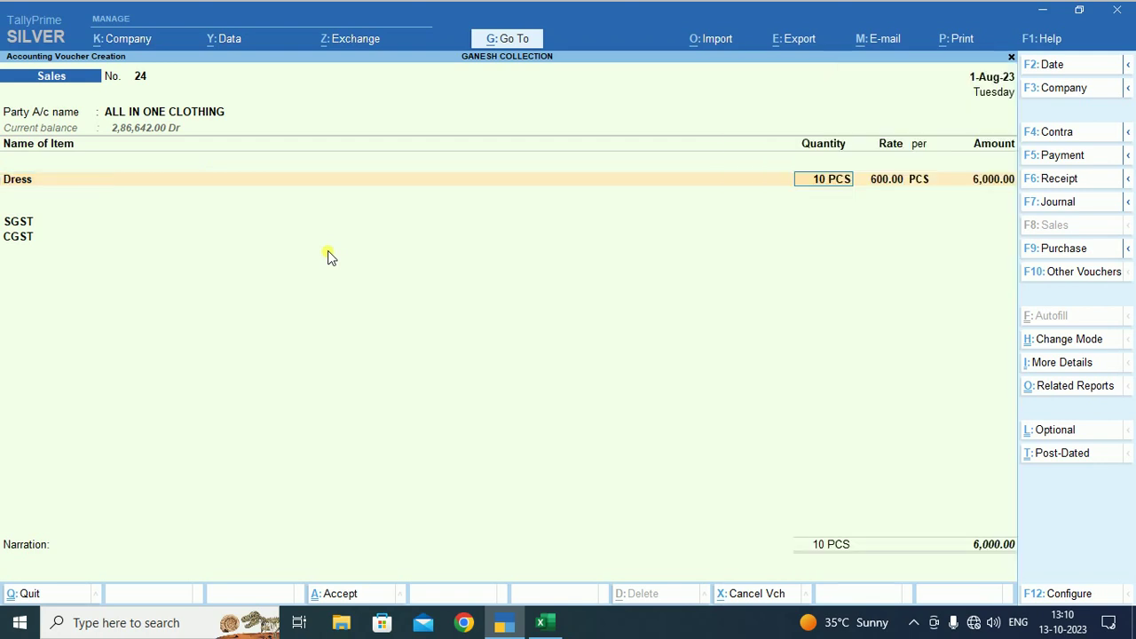
key("Return")
key("Return")
key("Return")
key("Return")
key("Return")
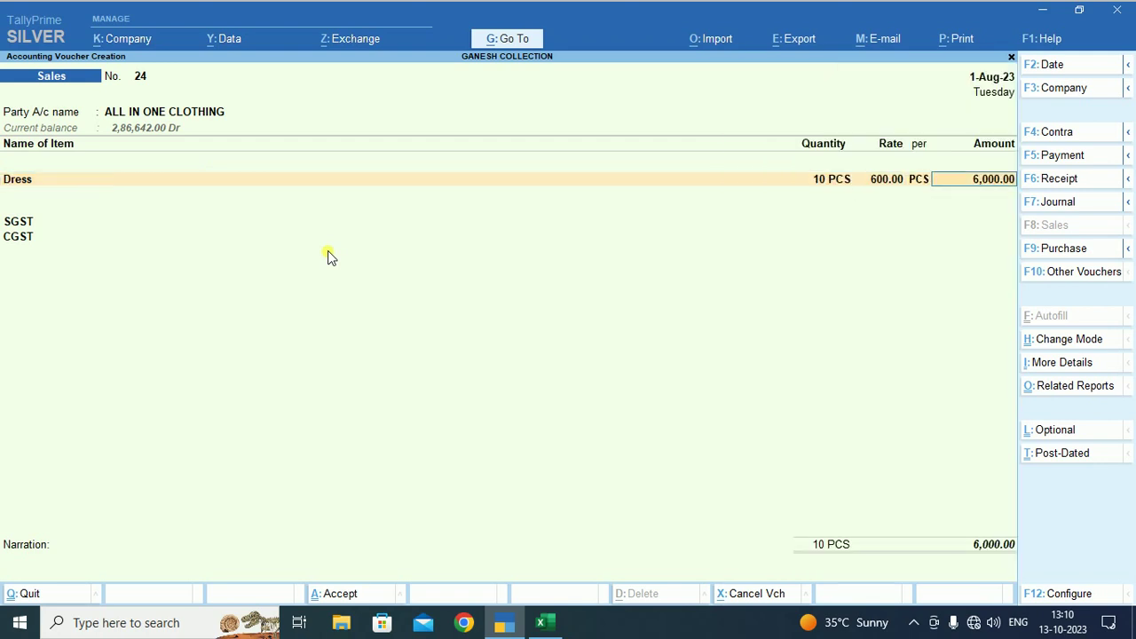
key("Return")
key("Return")
key("Return")
key("Return")
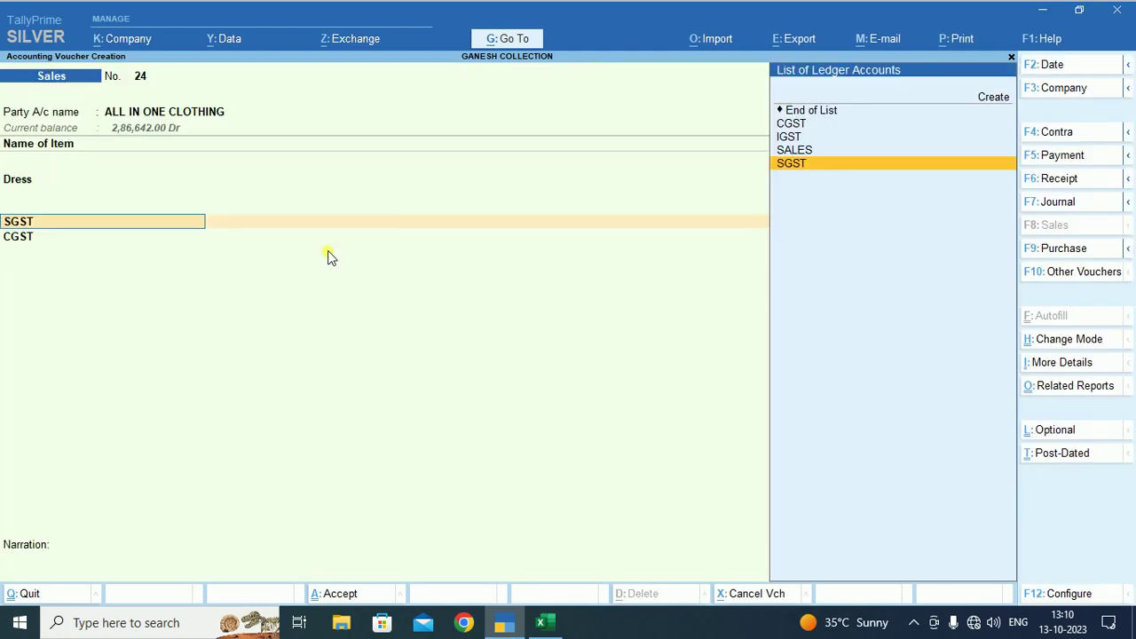
Step: Keep the SGST and CGST lines, add IGST as the third tax ledger, and end the ledger list
key("Return")
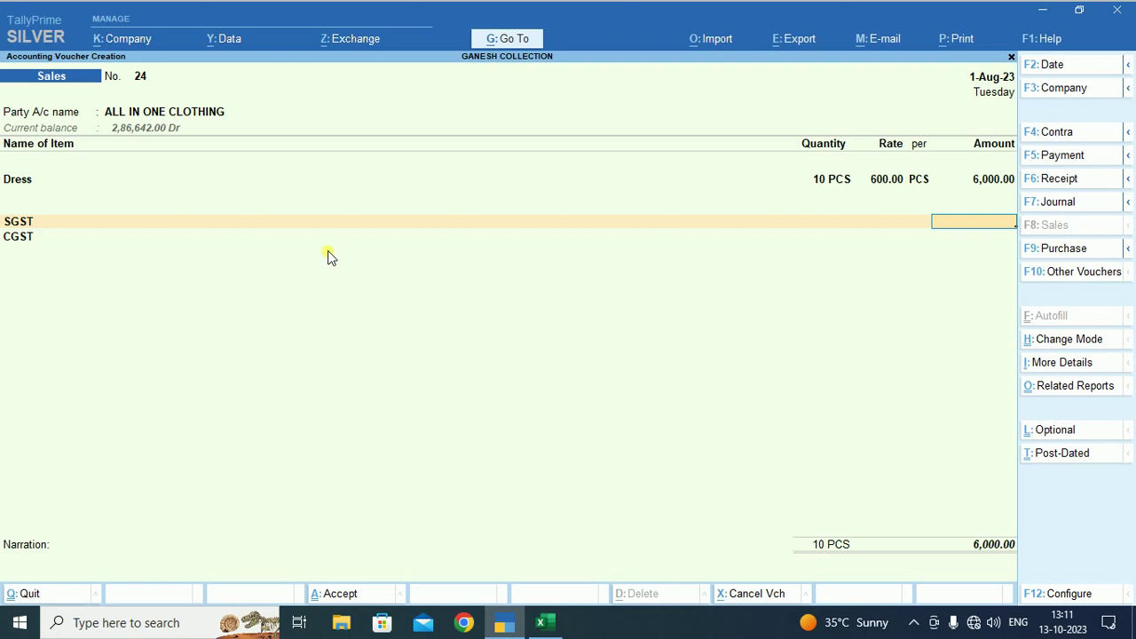
key("Return")
key("Return")
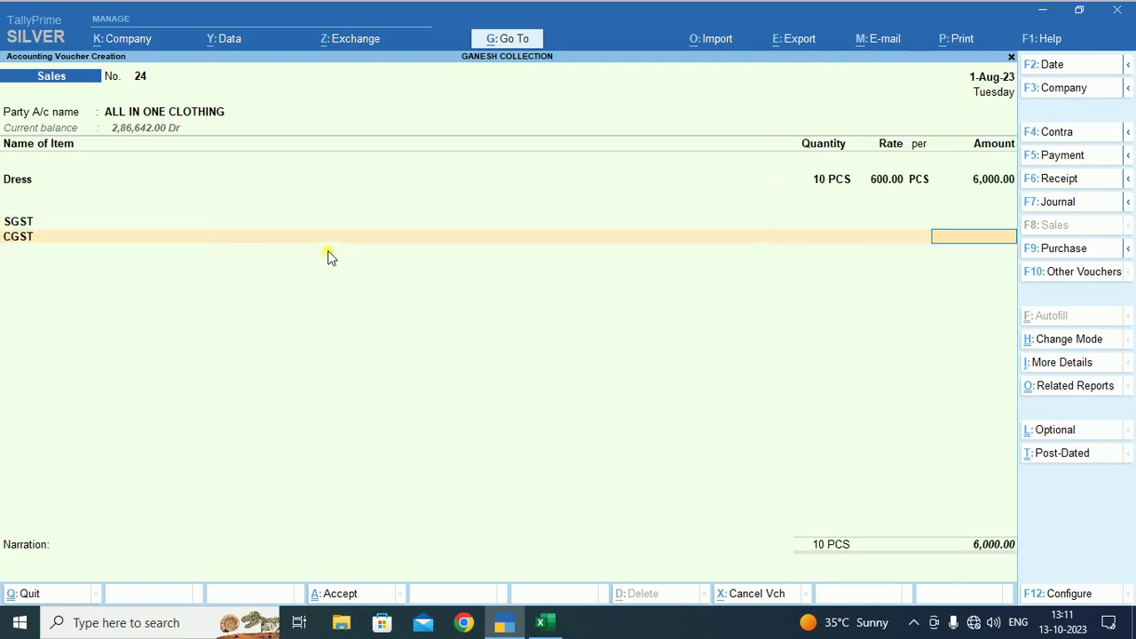
key("Return")
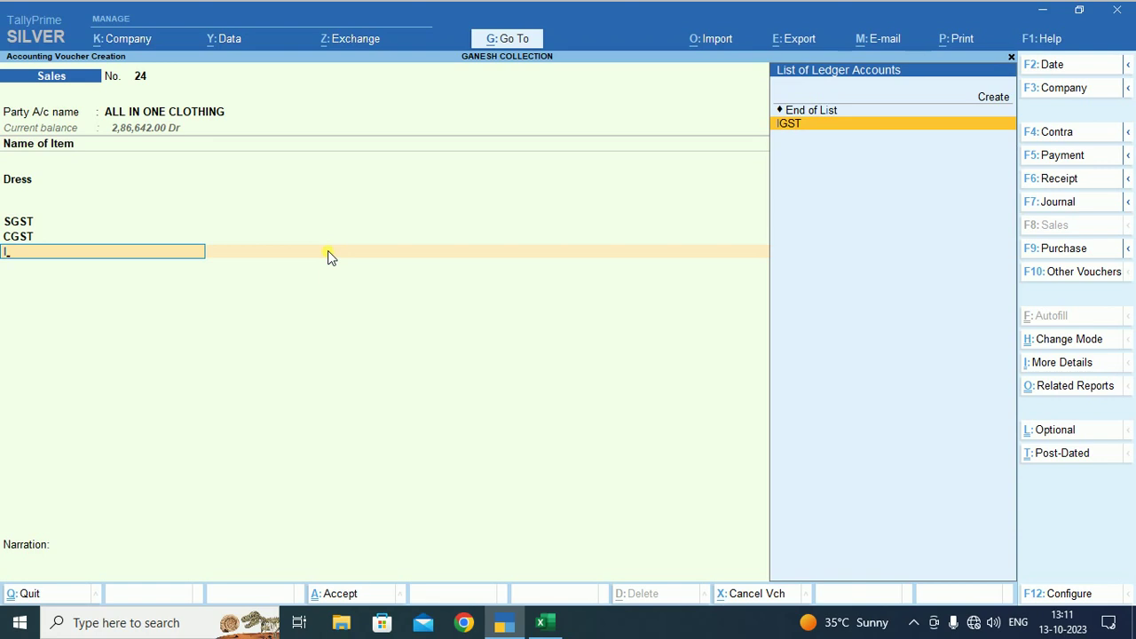
key("Return")
key("Return")
key("Return")
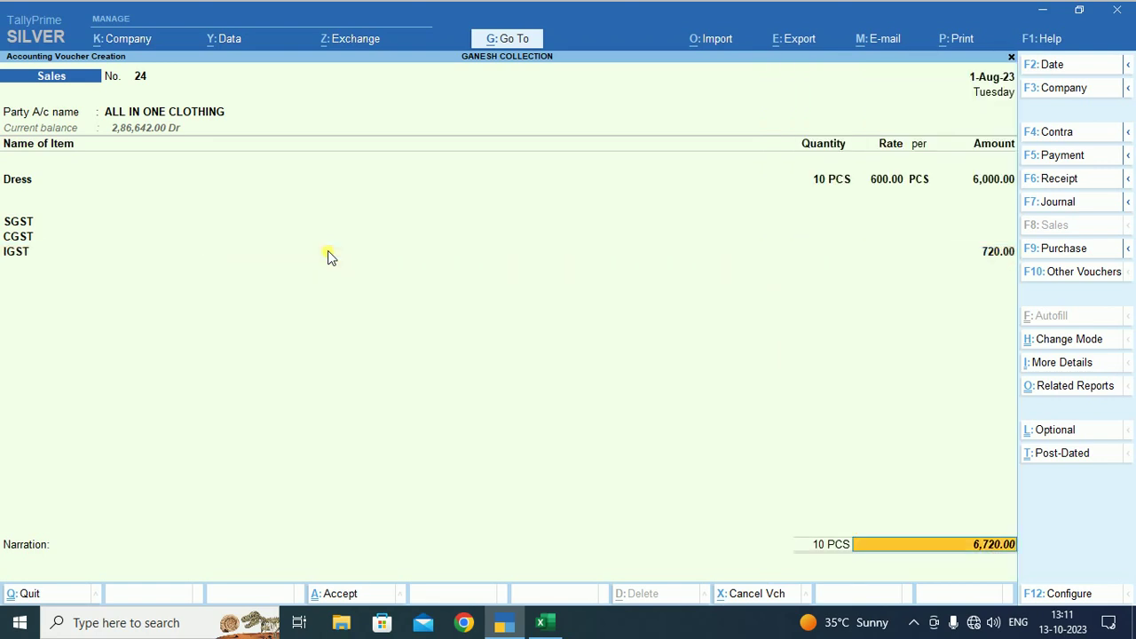
Step: Leave the narration blank and accept the sales voucher
key("Return")
key("Return")
key("Return")
key("Return")
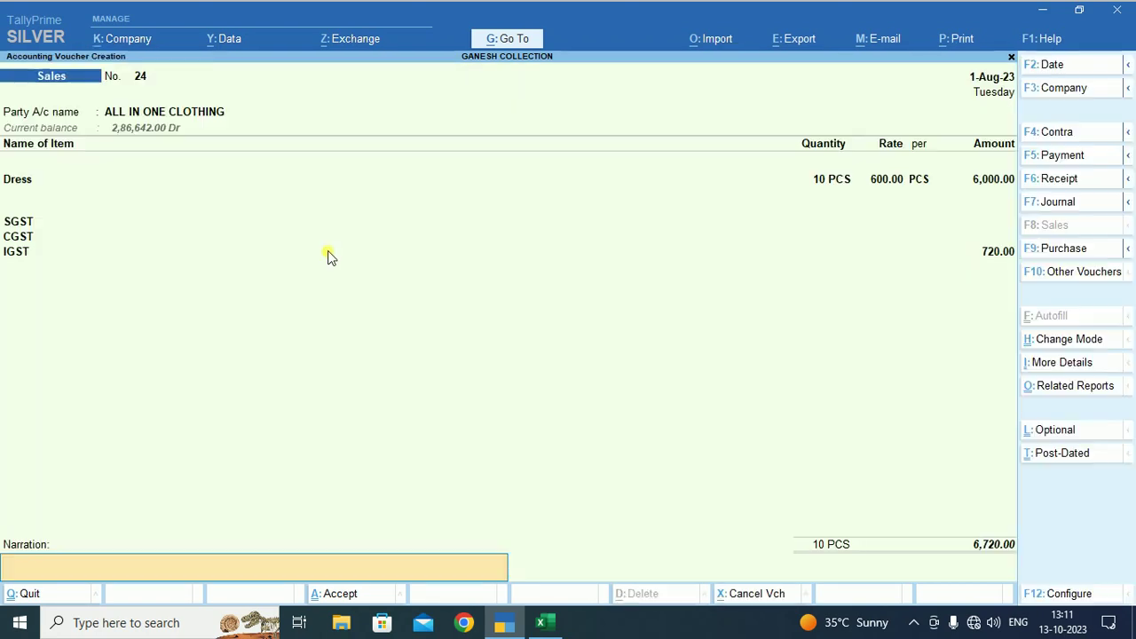
key("Return")
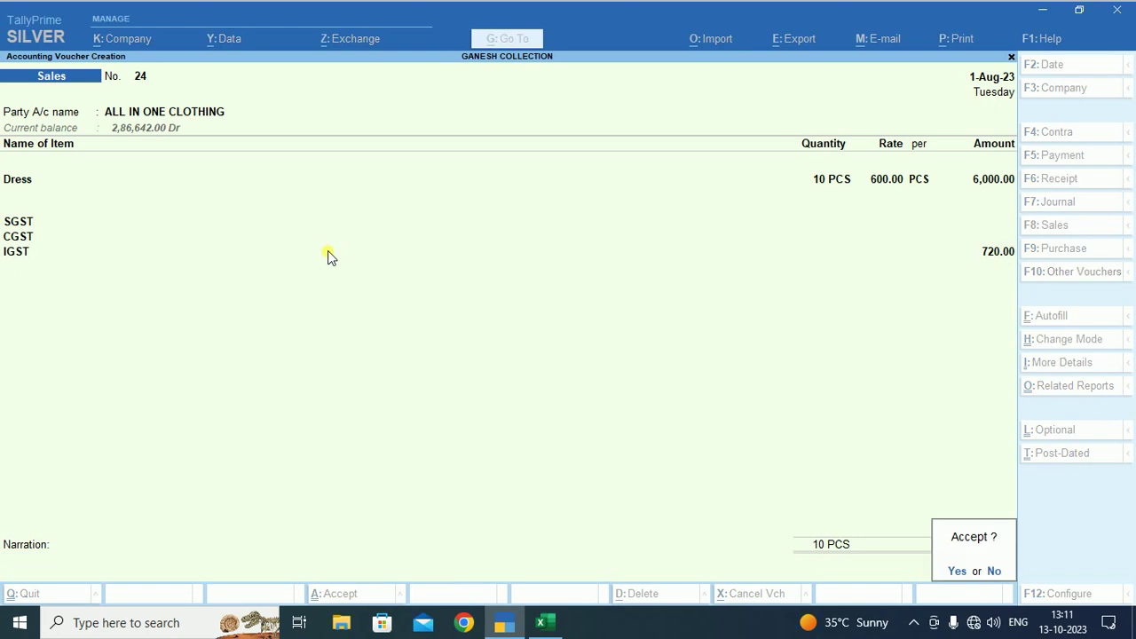
key("y")
Step: Preview the Tax Invoice of the saved voucher and enlarge it to examine the consignee and buyer details
key("alt+p")
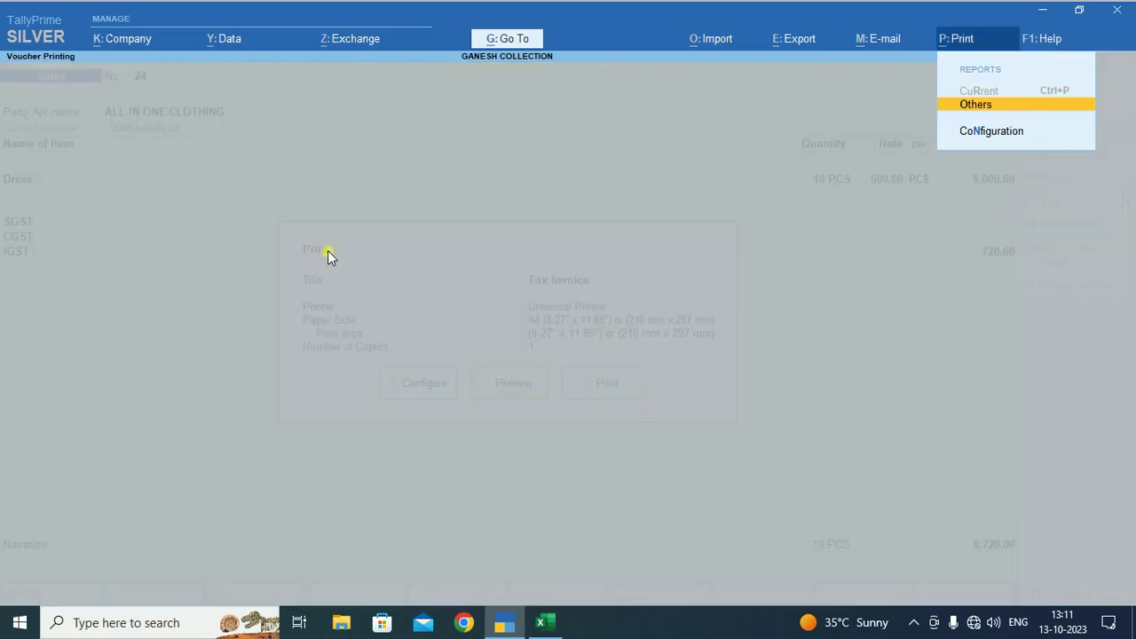
key("Escape")
key("i")
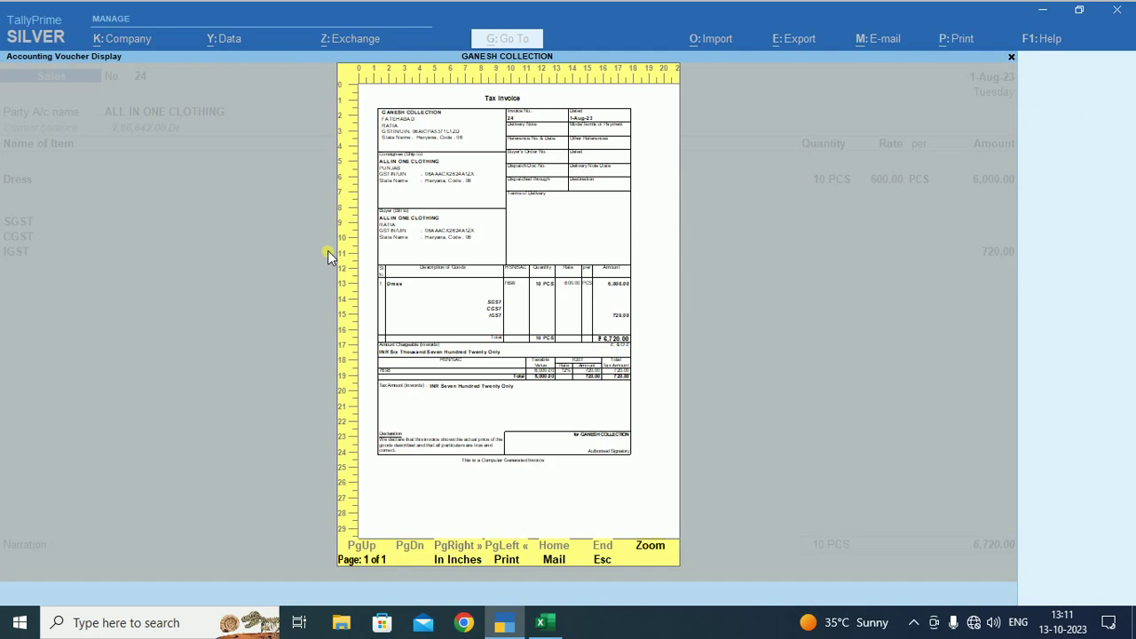
key("Return")
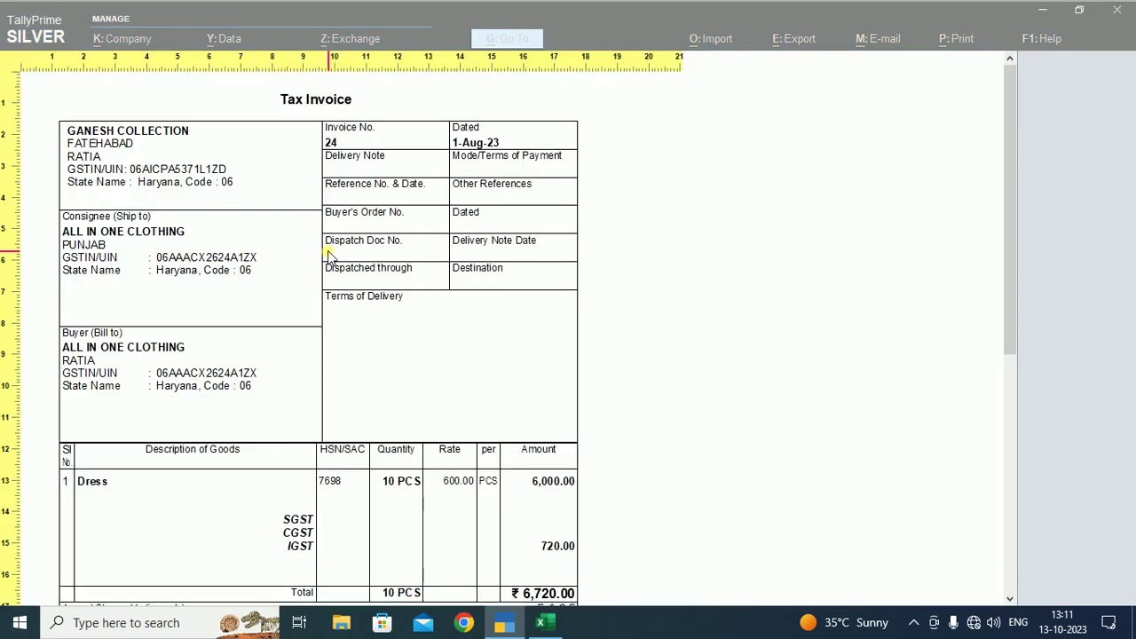